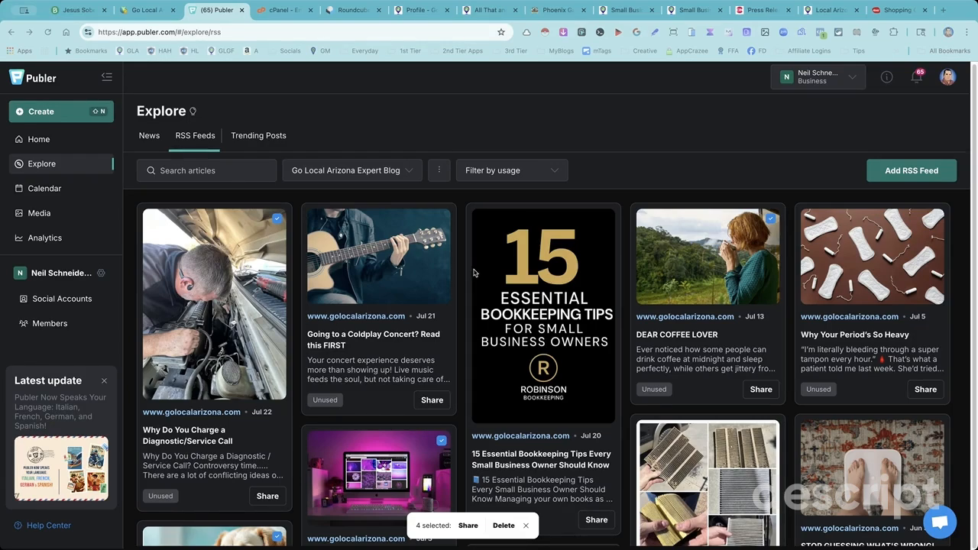
- Examine the articles in the Go Local Arizona Expert Blog RSS feed and return to the newest ones
scroll(559, 276, down, 5)
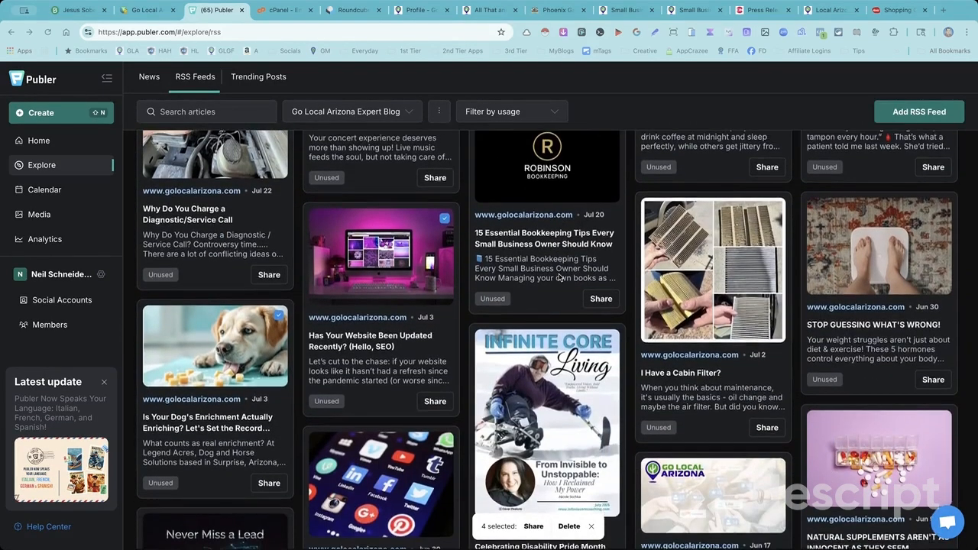
scroll(559, 277, down, 4)
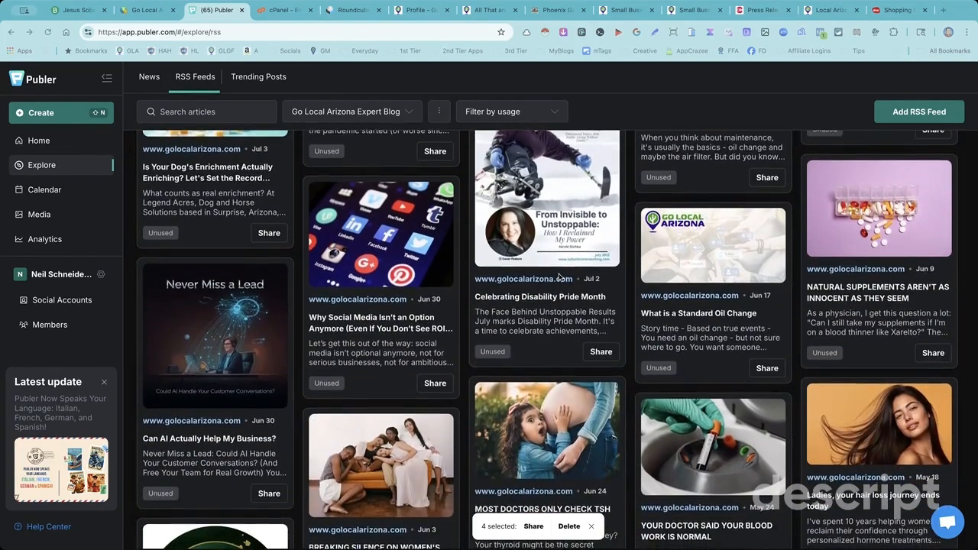
scroll(559, 277, down, 1)
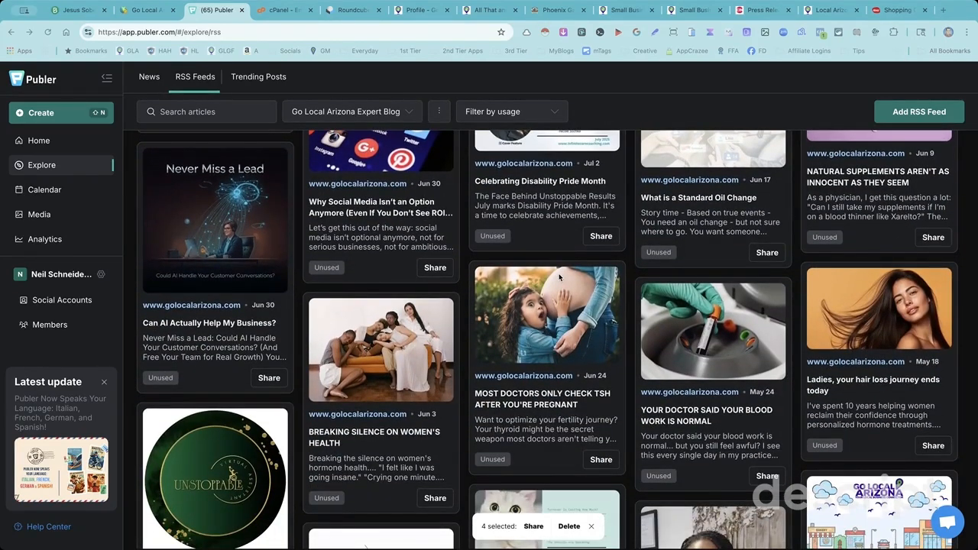
scroll(559, 276, down, 14)
scroll(559, 276, up, 20)
scroll(558, 279, up, 2)
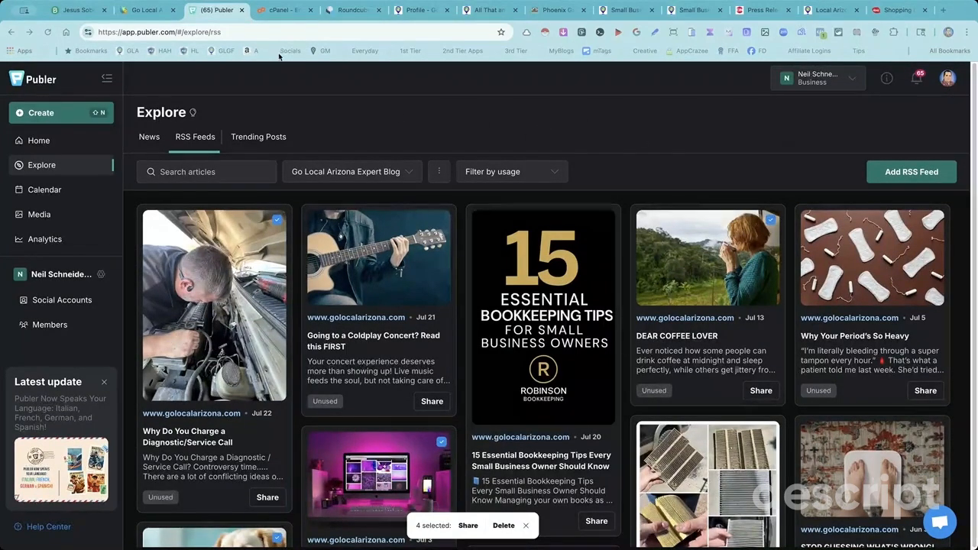
- Switch to the Go Local Arizona directory admin and copy the RSS link of the YouTube and TikTok Videos post type
click(147, 10)
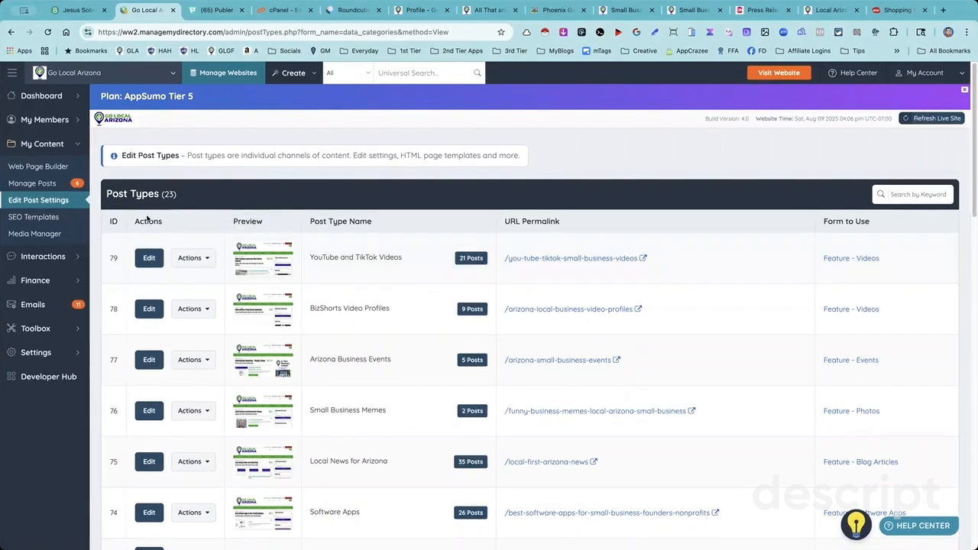
click(203, 258)
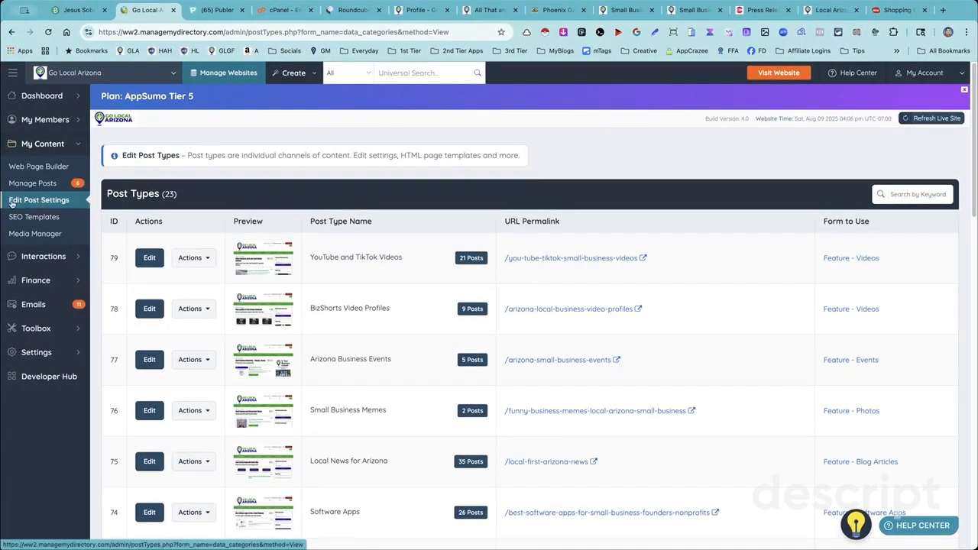
click(197, 260)
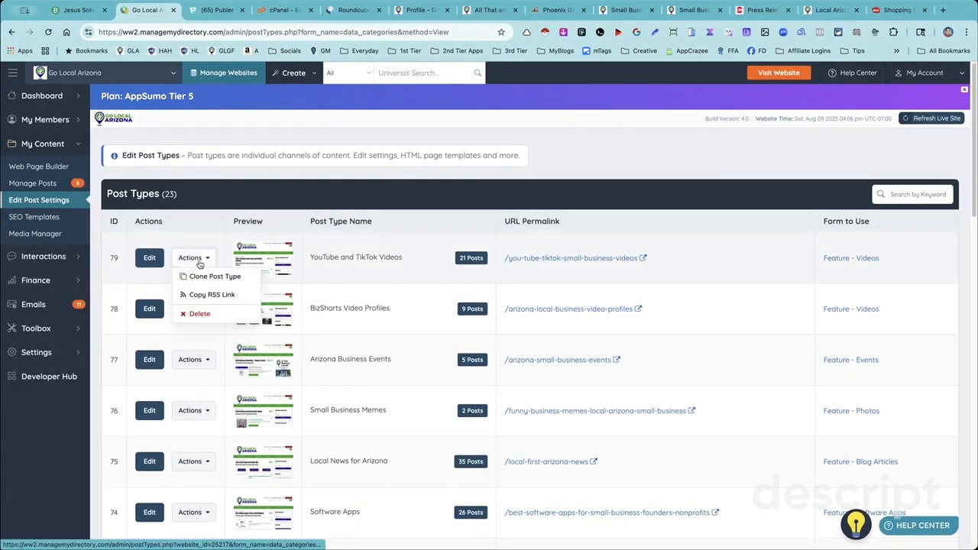
click(211, 297)
- Switch to Publer, review the name, URL and keyword fields for adding an RSS feed, and dismiss the form
click(209, 11)
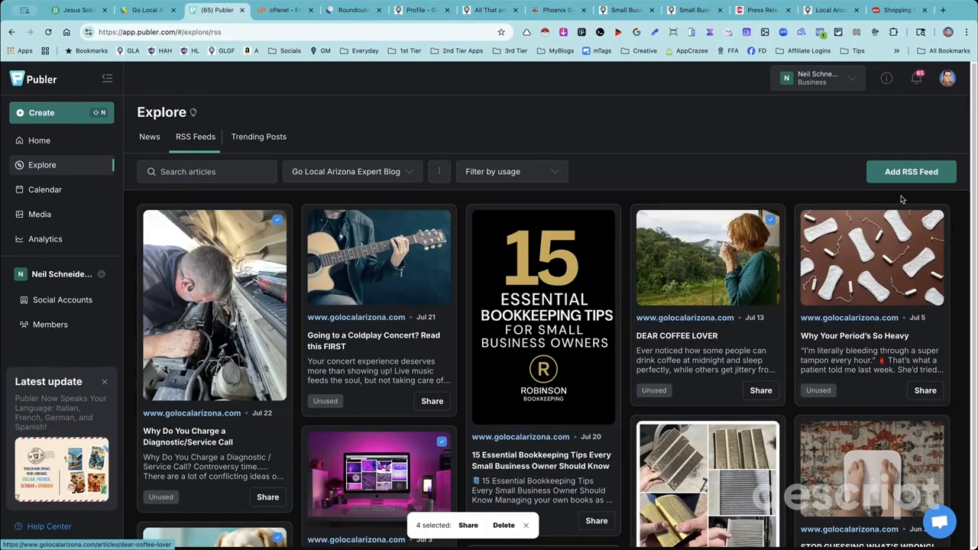
click(914, 173)
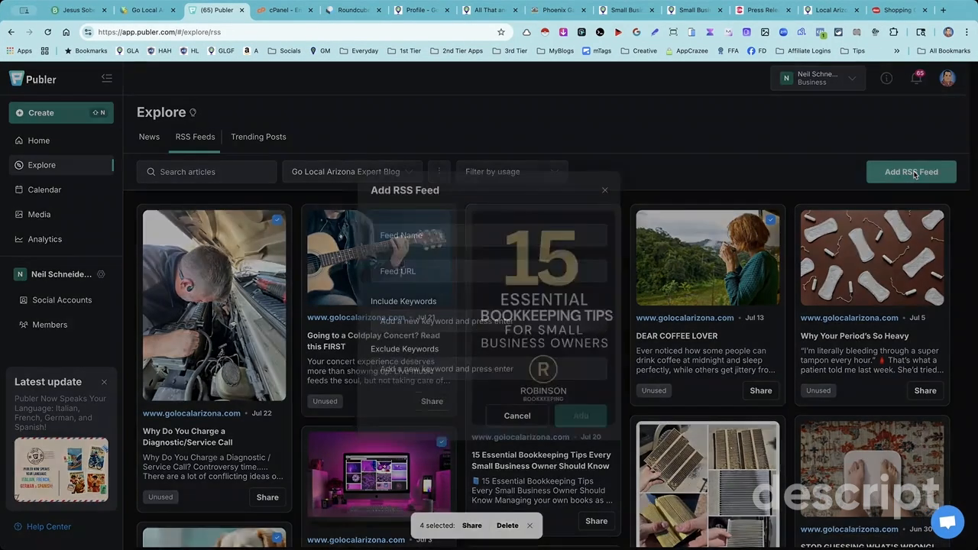
click(390, 240)
click(386, 271)
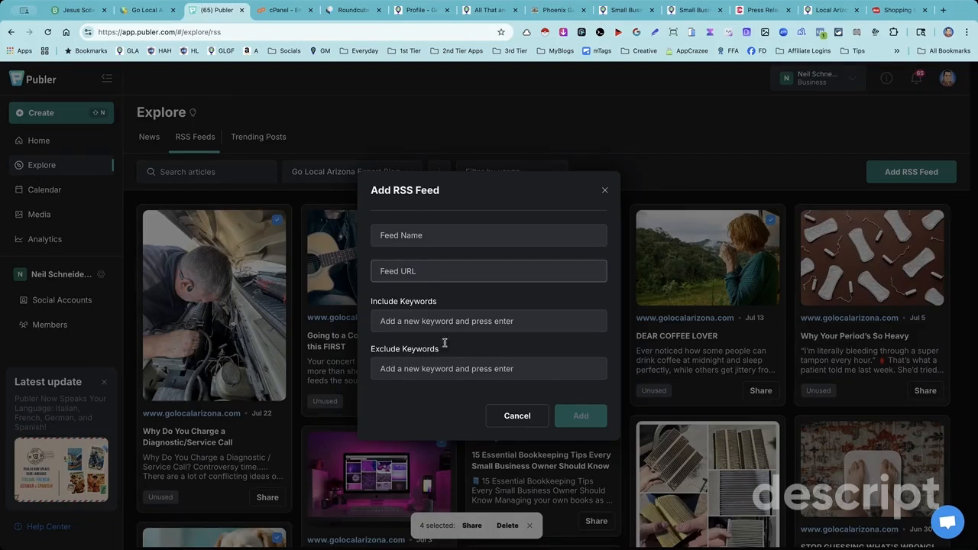
click(393, 235)
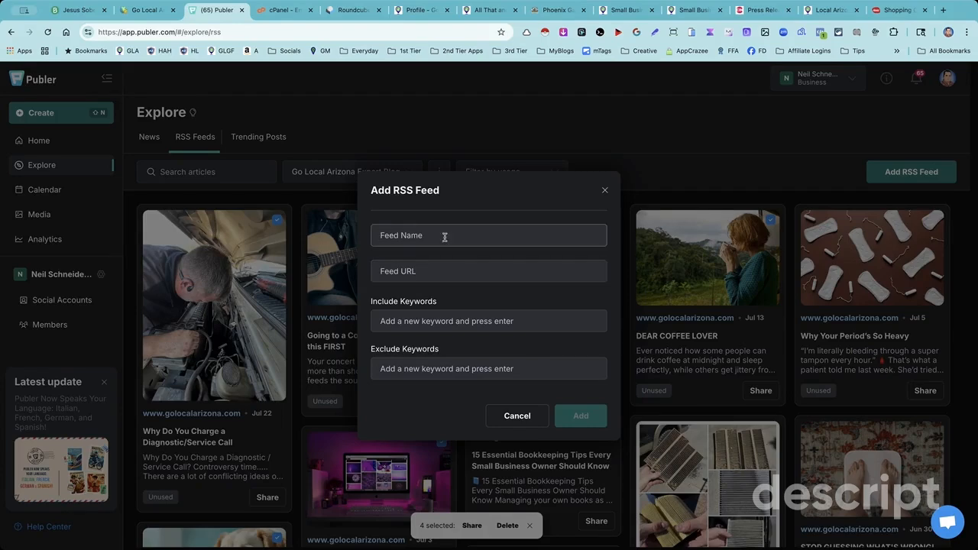
triple_click(481, 198)
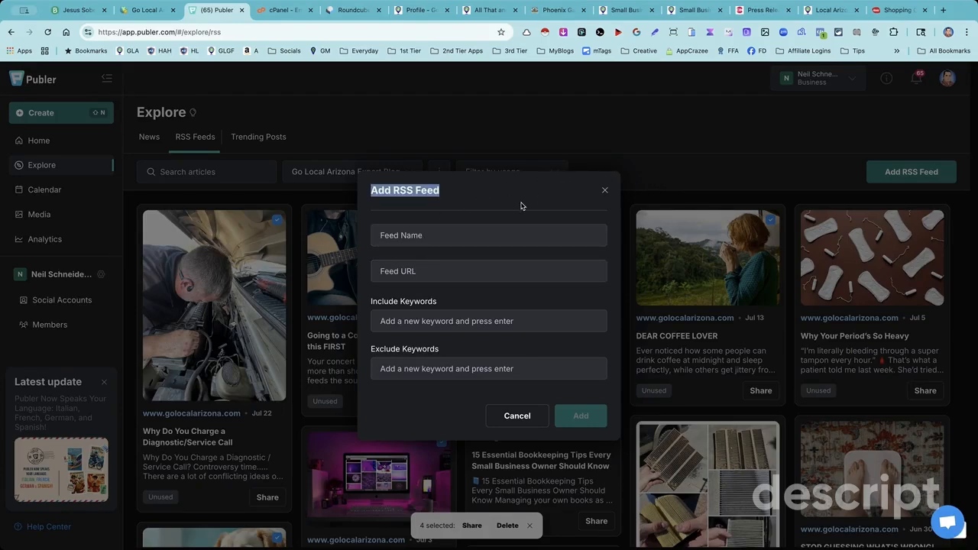
click(605, 190)
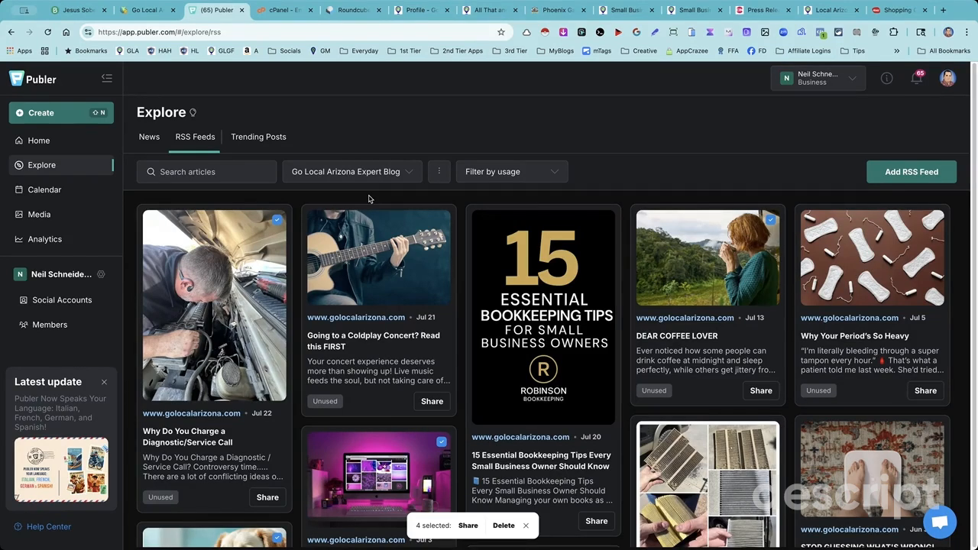
- Switch to the directory admin and copy the RSS link of the Arizona Business Events post type
mouse_move(899, 262)
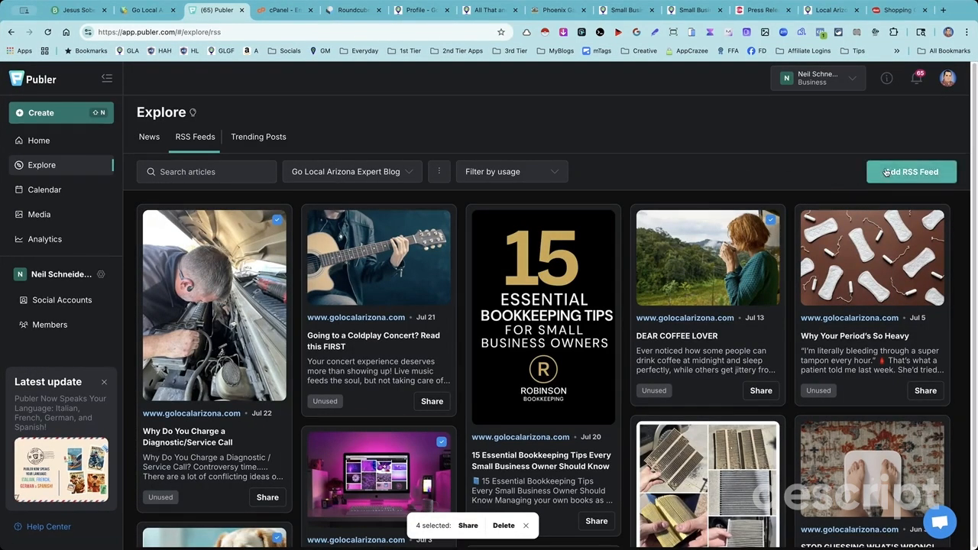
click(149, 9)
click(193, 258)
click(193, 359)
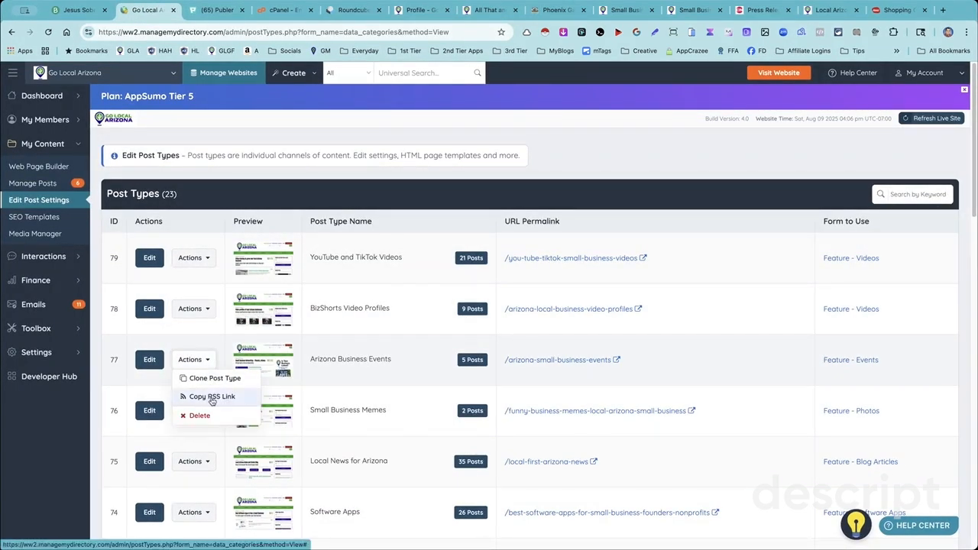
click(218, 397)
click(189, 359)
click(236, 380)
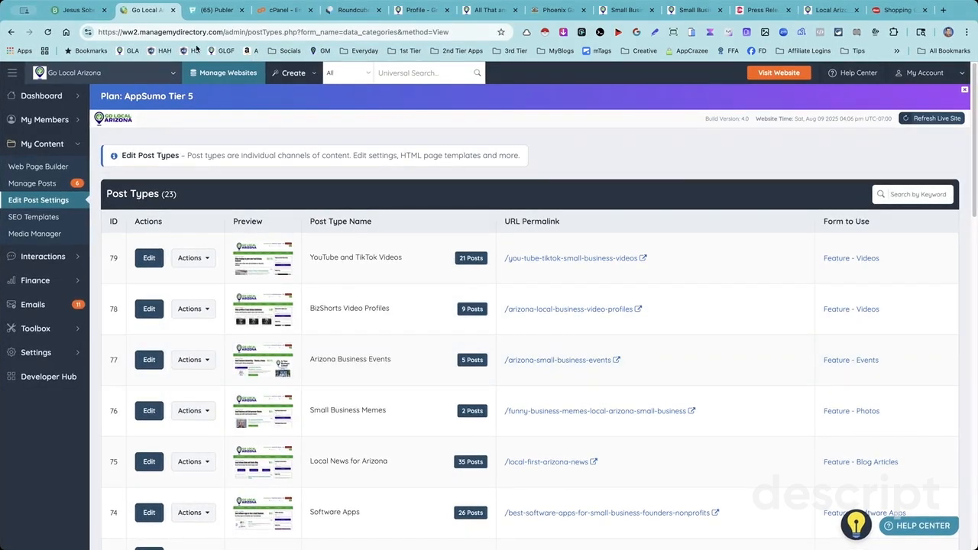
- Return to Publer, check where a new RSS feed's URL and name go, and close the form without adding a feed
click(208, 13)
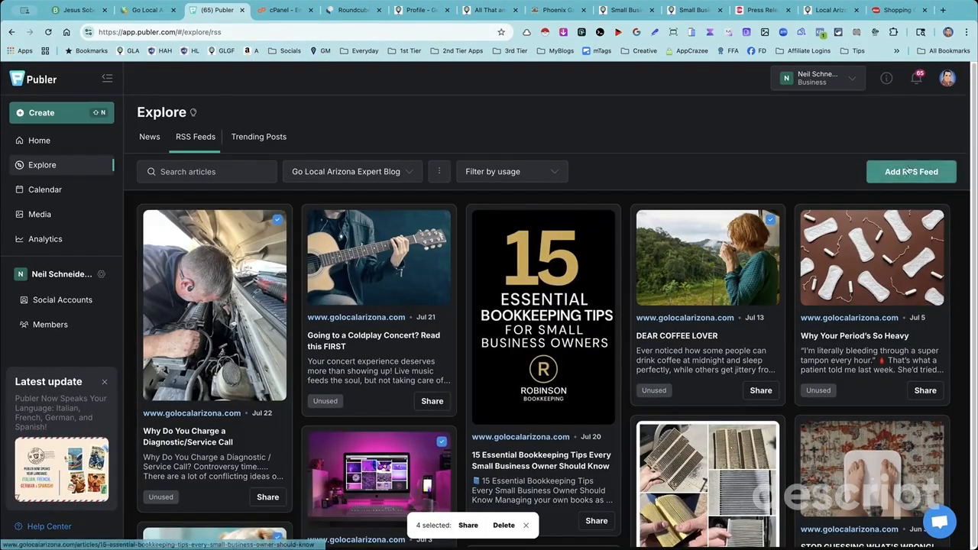
click(869, 166)
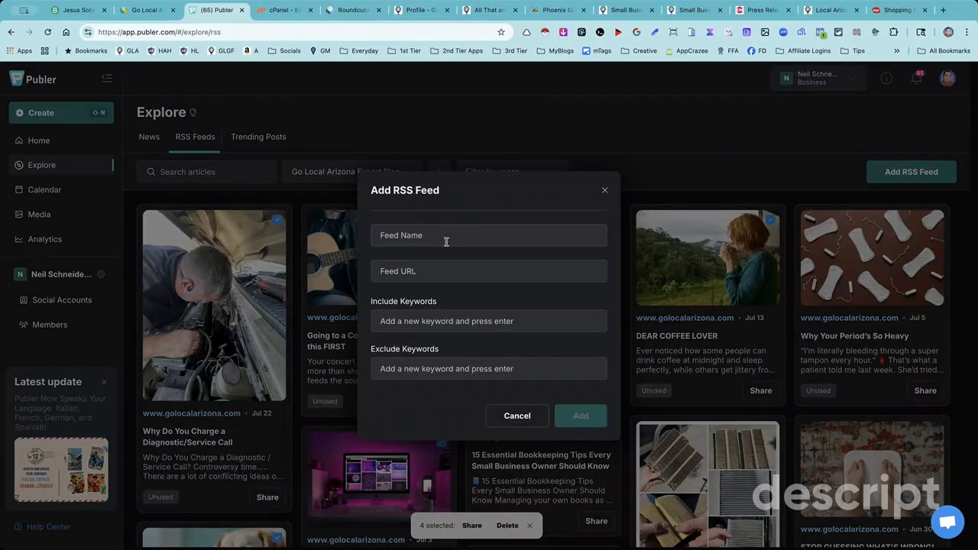
click(401, 271)
click(406, 237)
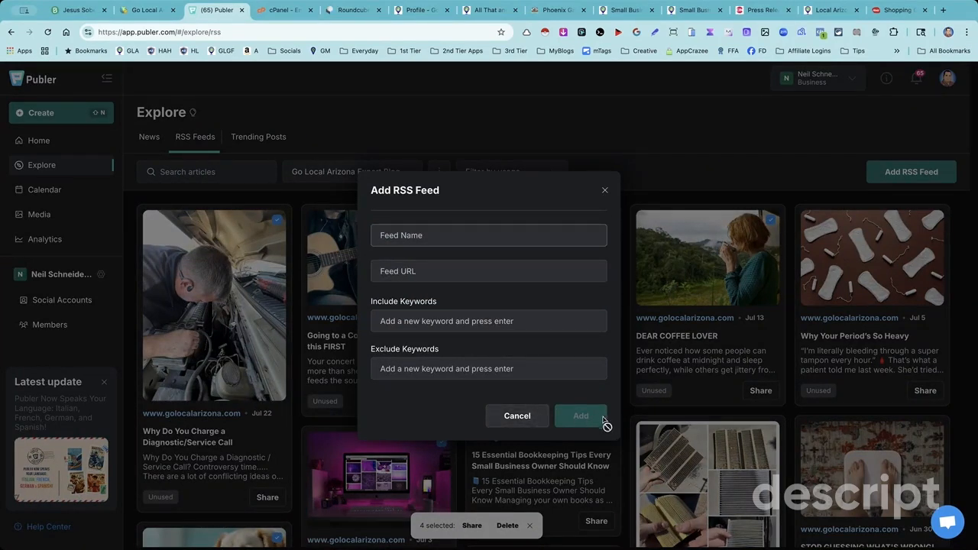
click(603, 190)
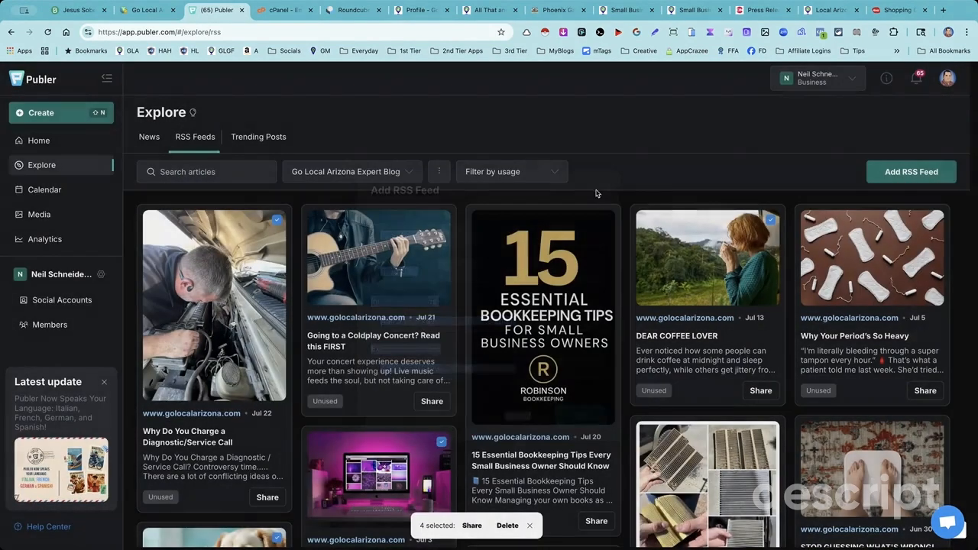
- Look through the list of saved RSS feeds, keeping Go Local Arizona Expert Blog as the chosen feed
click(411, 172)
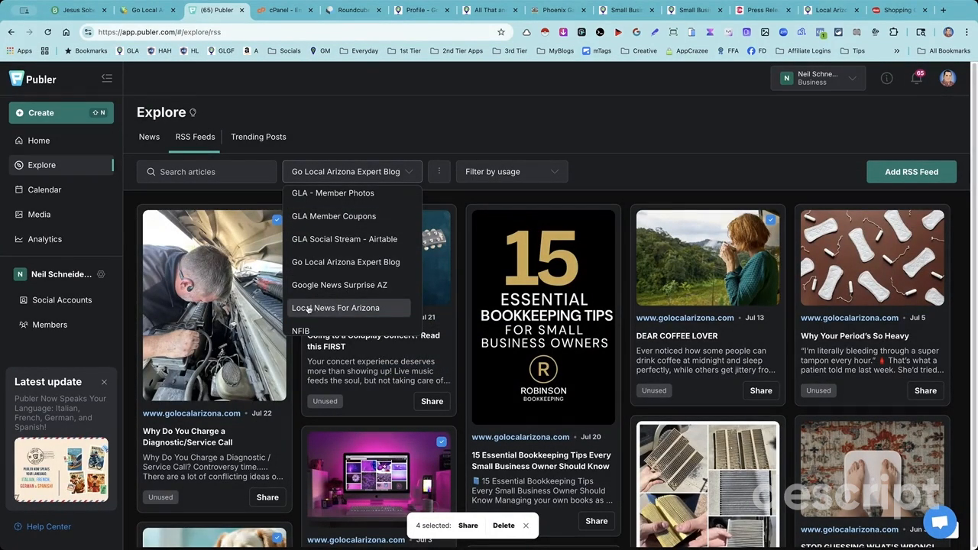
scroll(347, 306, down, 1)
scroll(348, 299, down, 2)
scroll(367, 298, up, 4)
scroll(367, 298, down, 10)
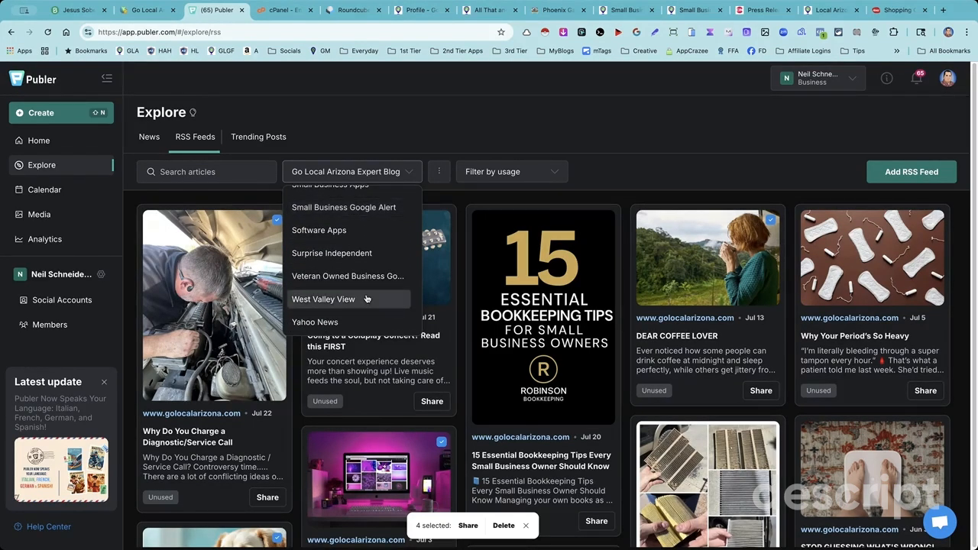
scroll(367, 298, up, 3)
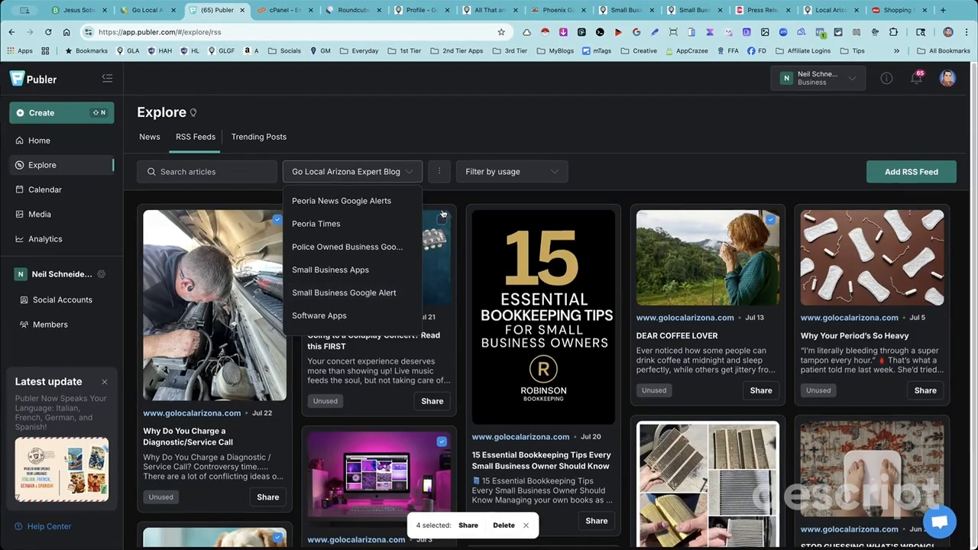
click(358, 171)
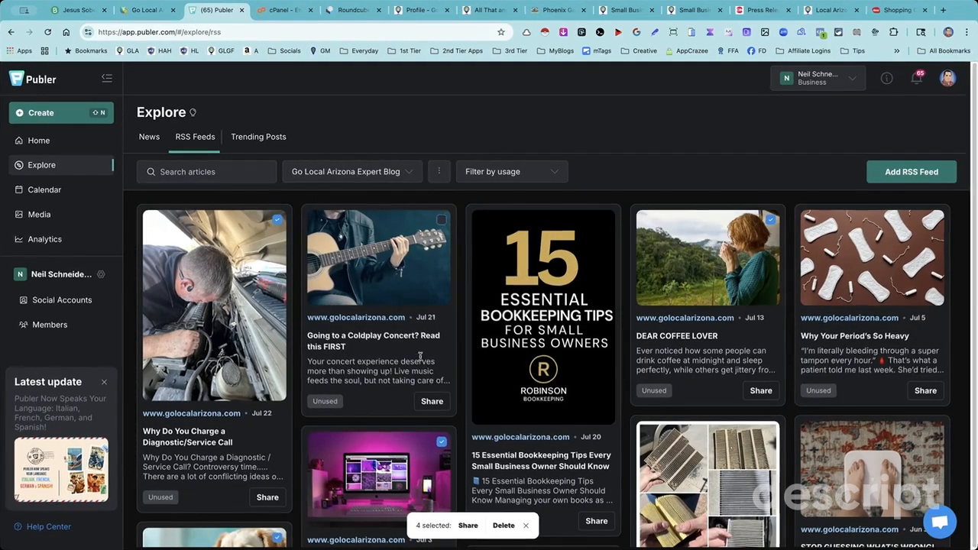
- Review the selected and unused articles throughout the Go Local Arizona Expert Blog feed, down to the older posts
scroll(479, 360, down, 1)
scroll(479, 360, down, 2)
scroll(481, 360, up, 3)
scroll(484, 361, down, 1)
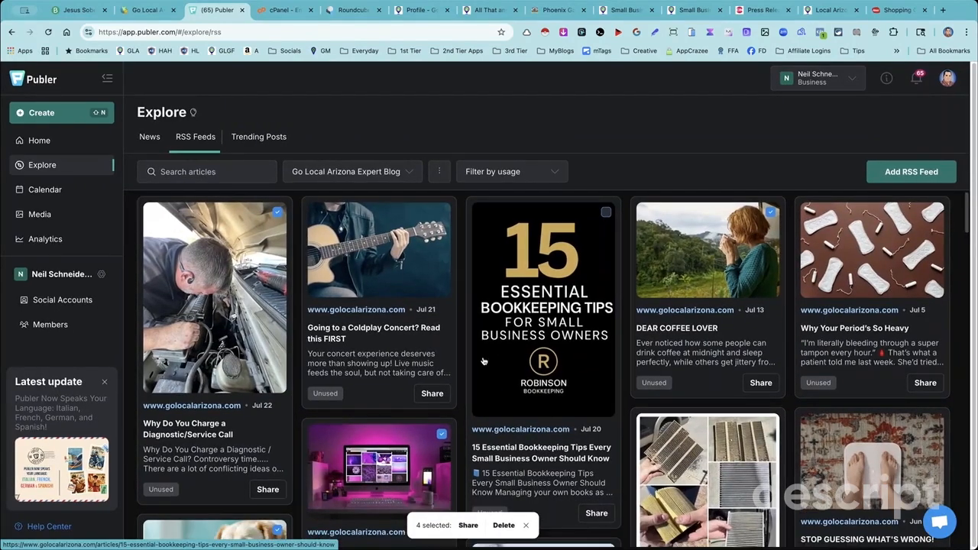
scroll(483, 360, up, 1)
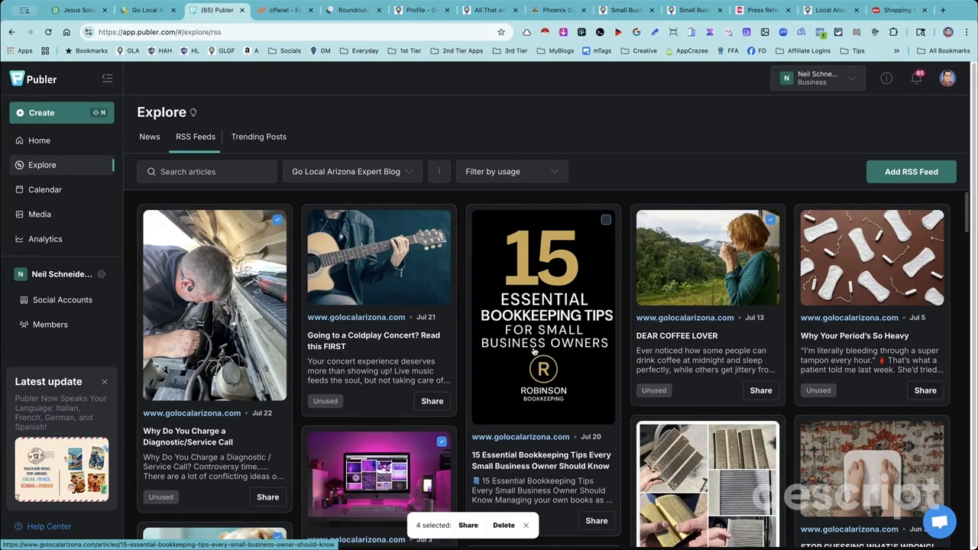
scroll(534, 350, down, 8)
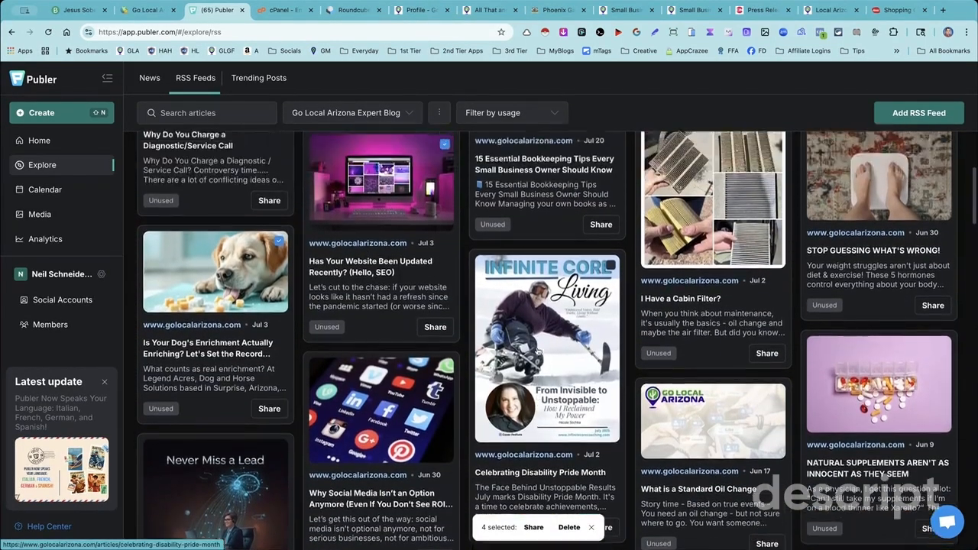
scroll(533, 350, up, 8)
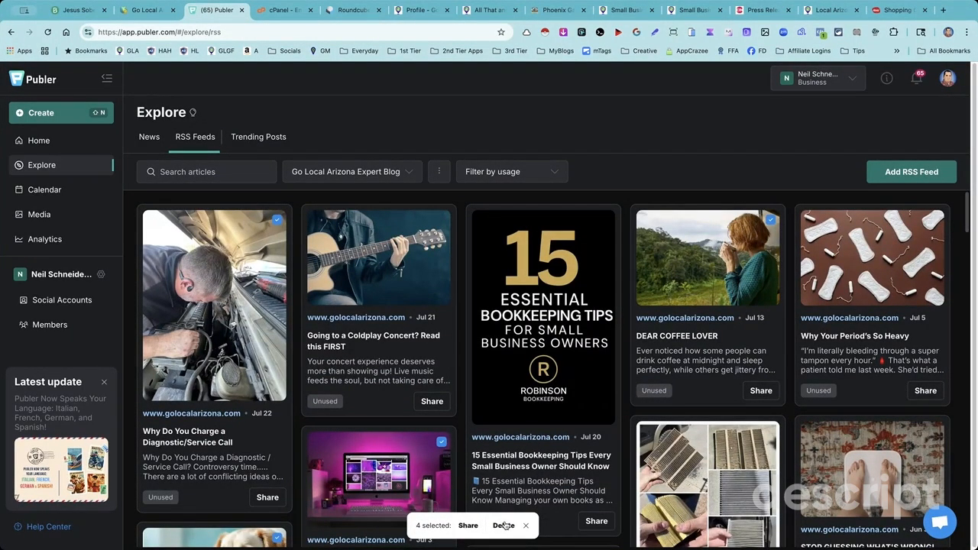
scroll(690, 452, down, 5)
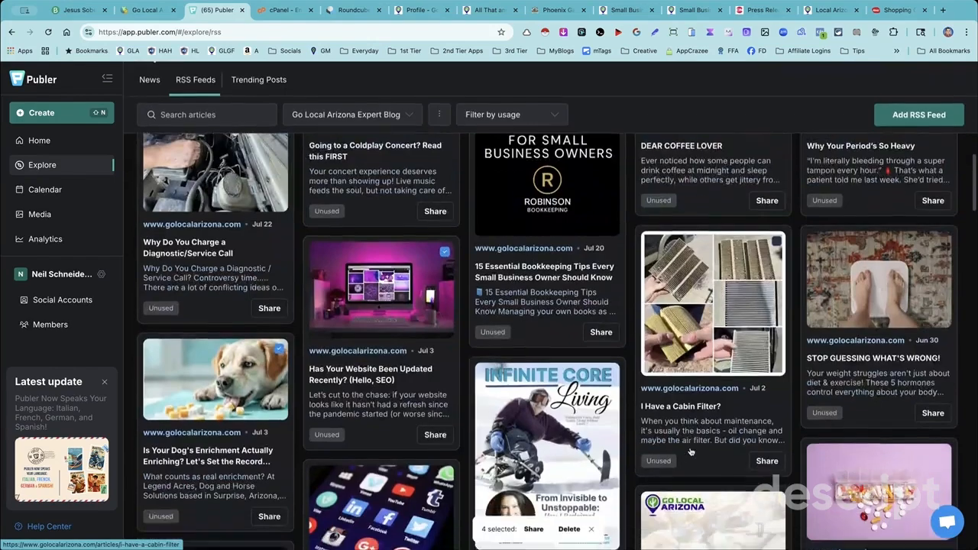
scroll(690, 452, down, 1)
scroll(695, 443, up, 6)
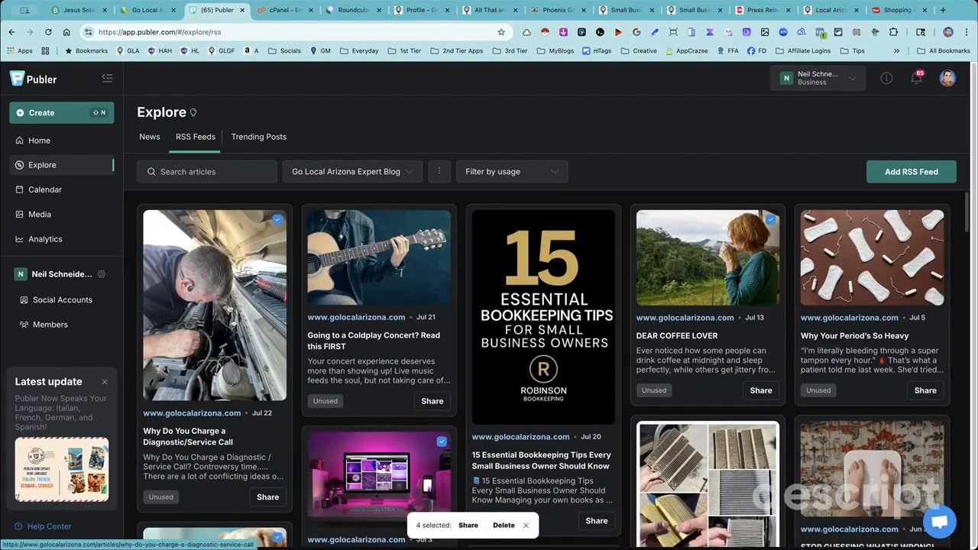
scroll(269, 331, down, 6)
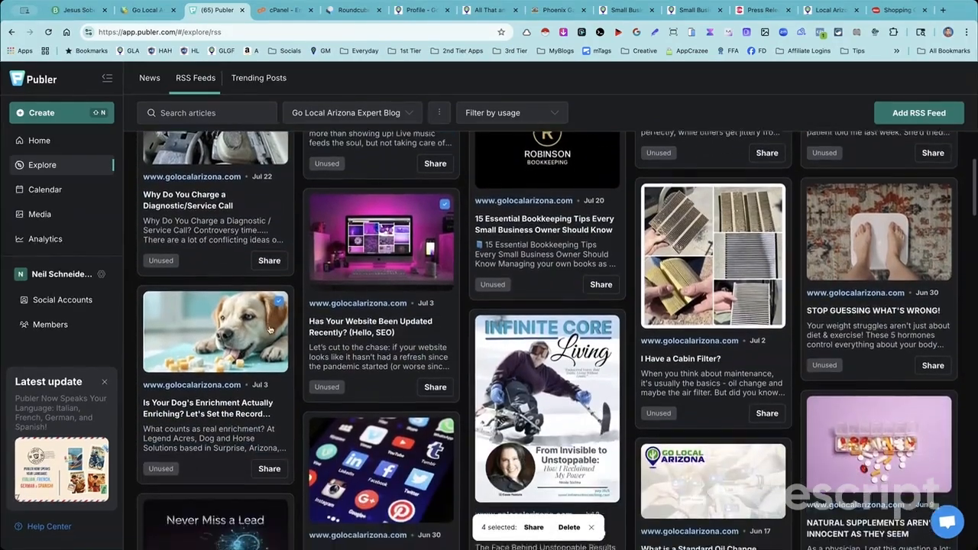
scroll(387, 324, up, 5)
scroll(388, 323, down, 3)
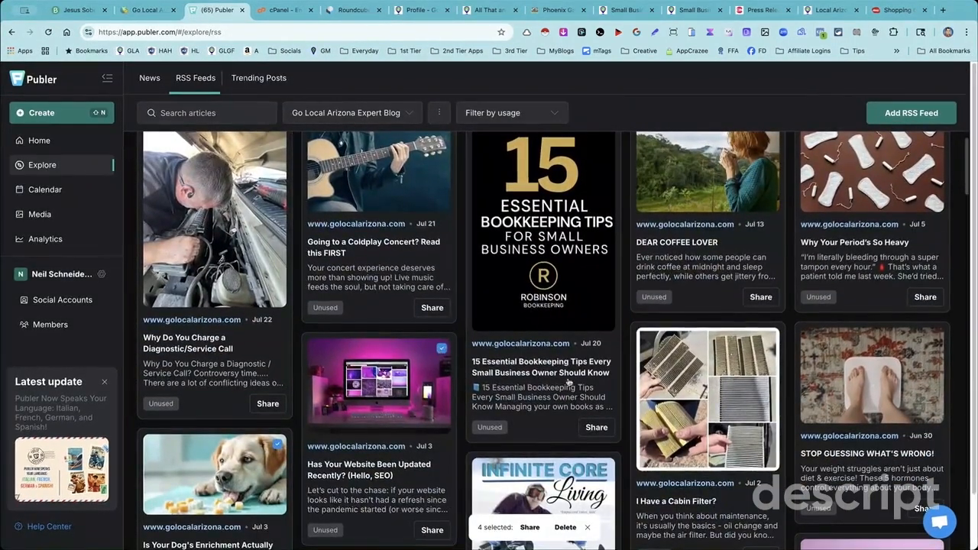
scroll(562, 370, down, 6)
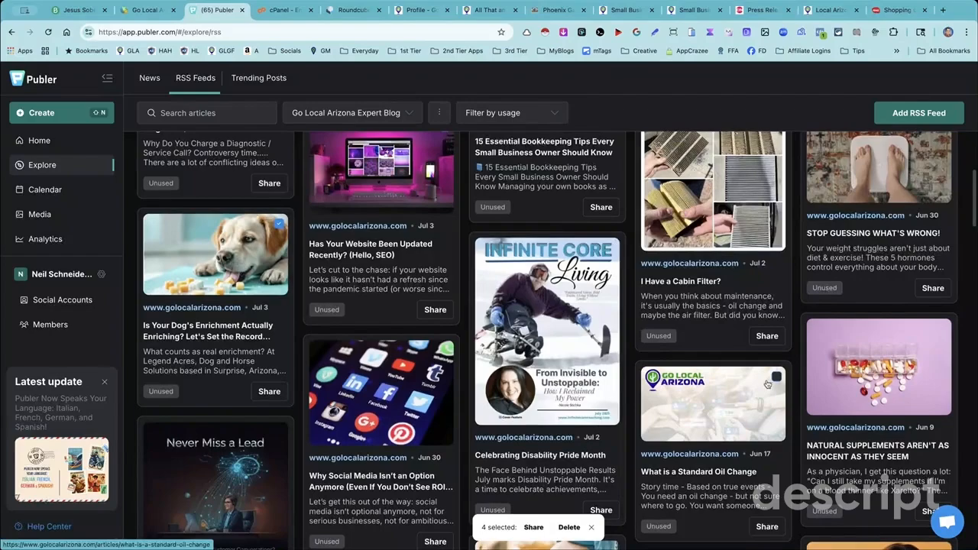
scroll(886, 354, down, 7)
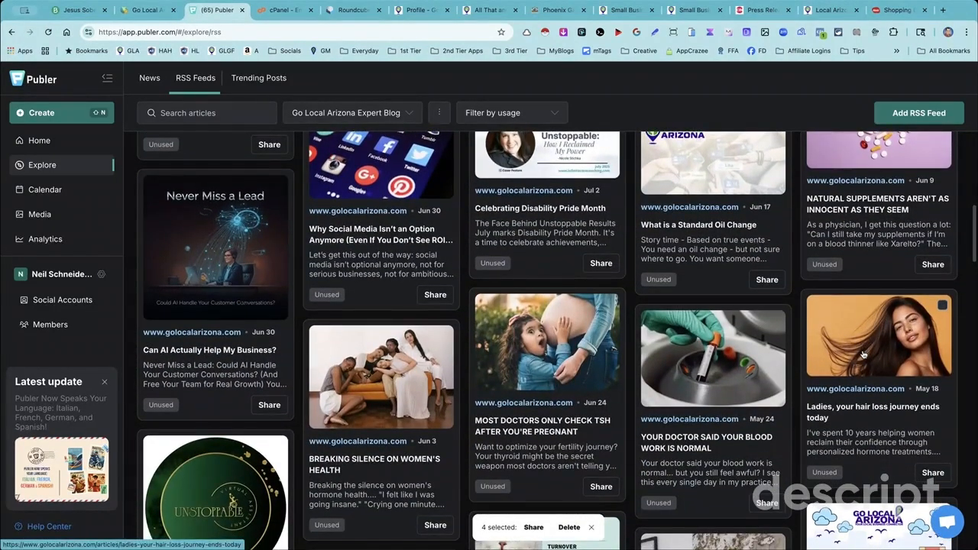
scroll(857, 354, down, 7)
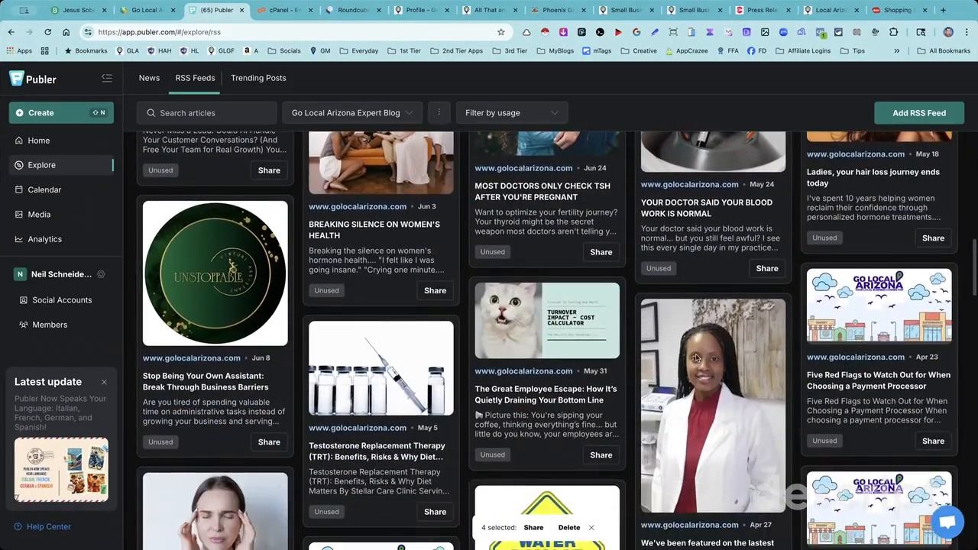
- Extend the feed selection to six articles, share them as posts, and choose the Go Local Arizona - Main Page Facebook account
scroll(697, 358, down, 5)
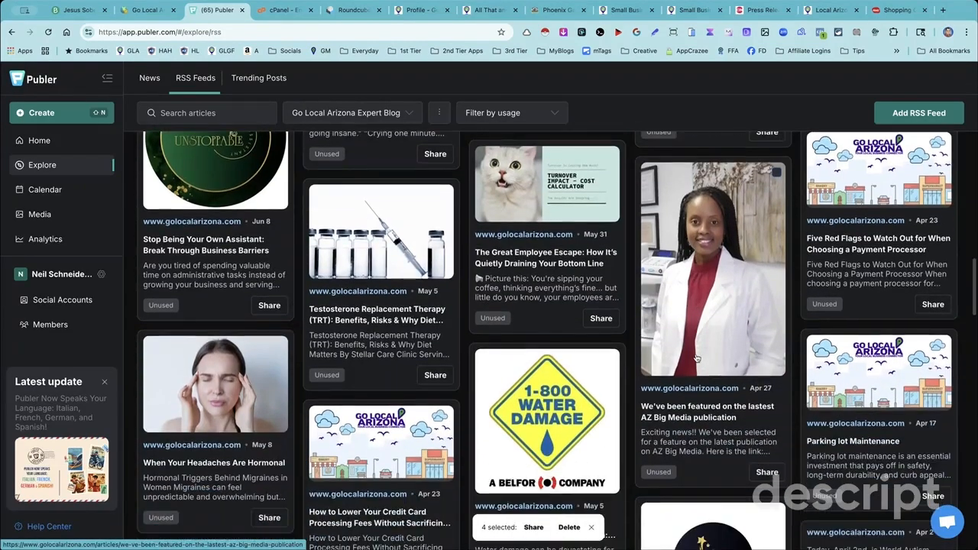
scroll(695, 357, down, 1)
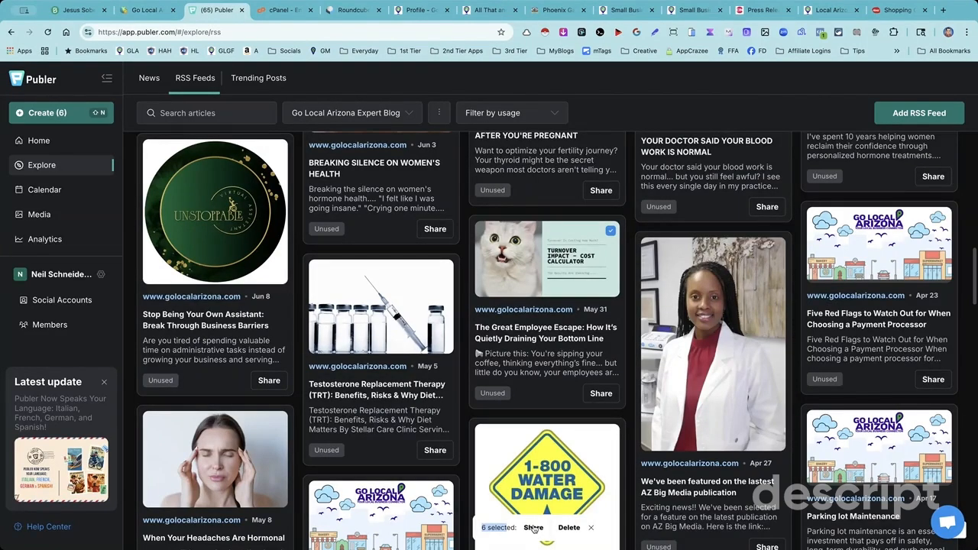
click(533, 527)
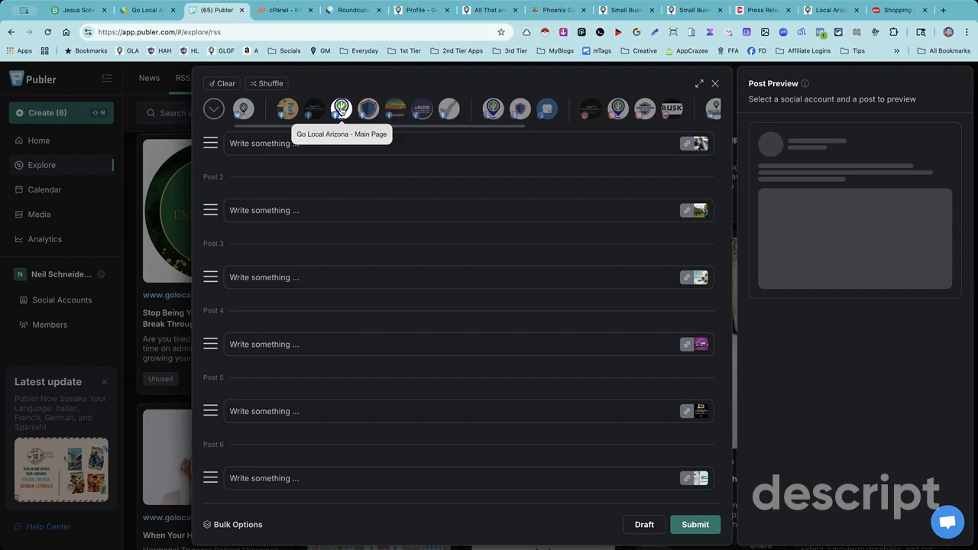
scroll(441, 119, right, 5)
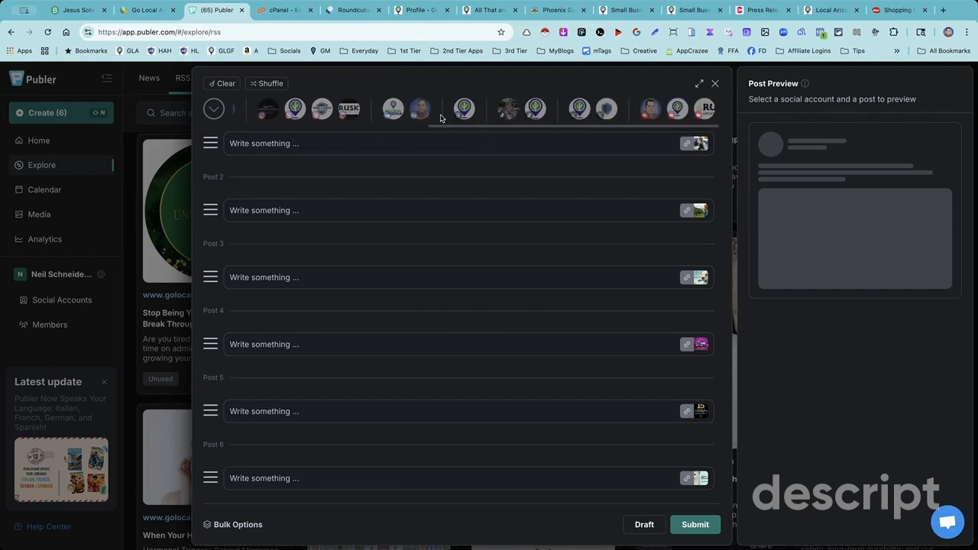
scroll(444, 117, left, 5)
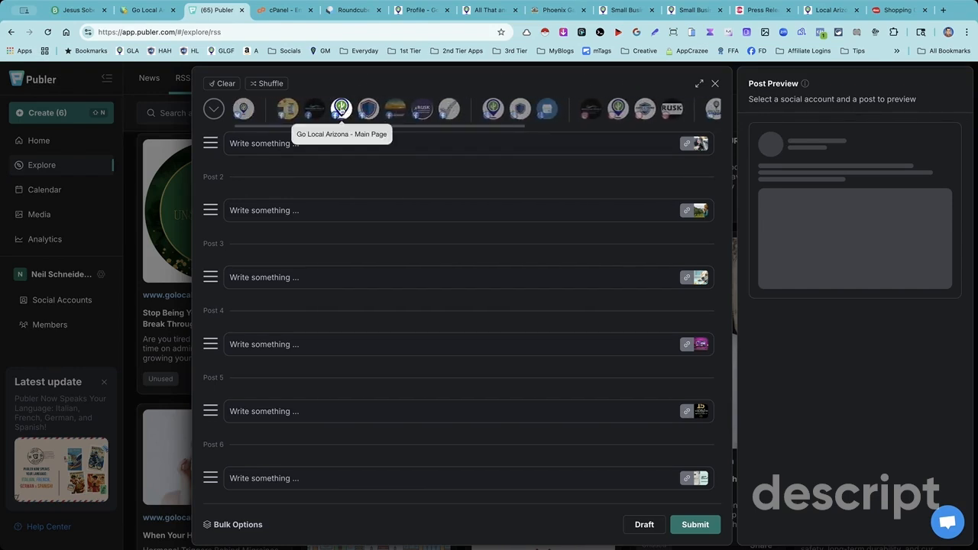
click(341, 110)
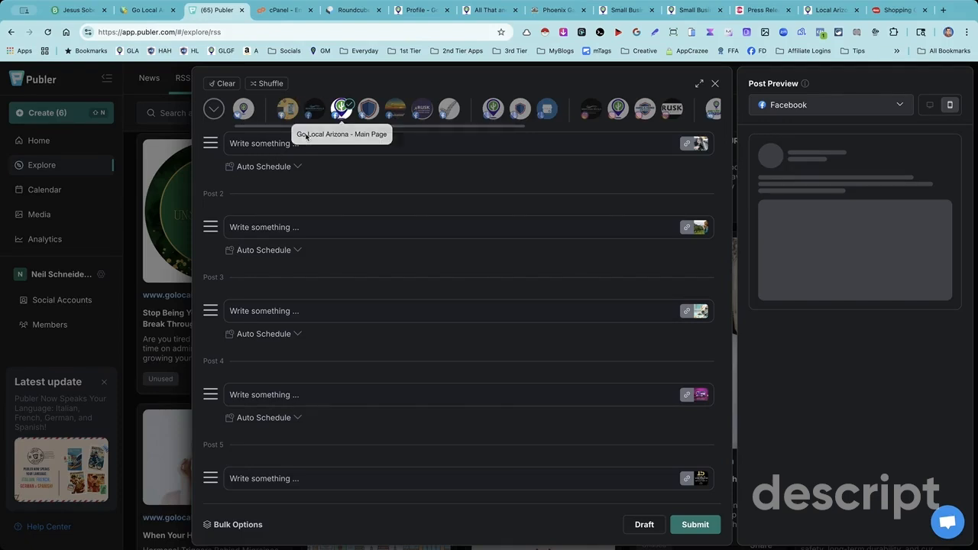
- Review the Auto Schedule options for the first post and leave them without saving
click(288, 170)
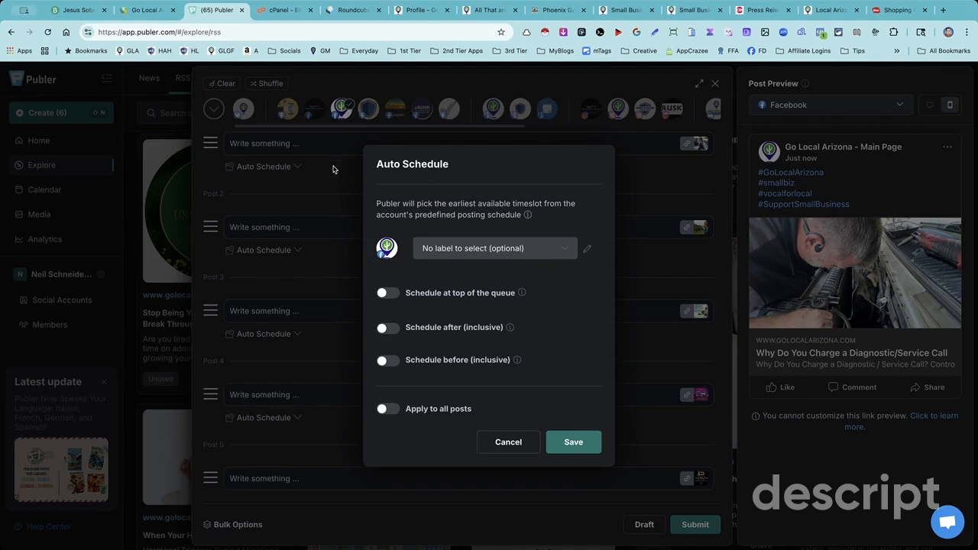
click(527, 449)
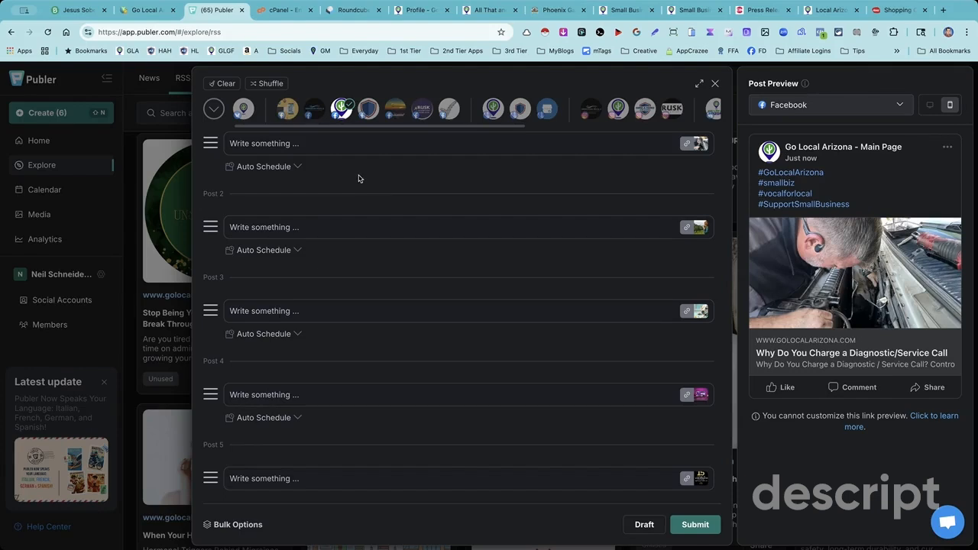
- Write "The latest from the Go Local Arizona Member Expert Blog!" as the first post's caption
click(482, 166)
click(410, 170)
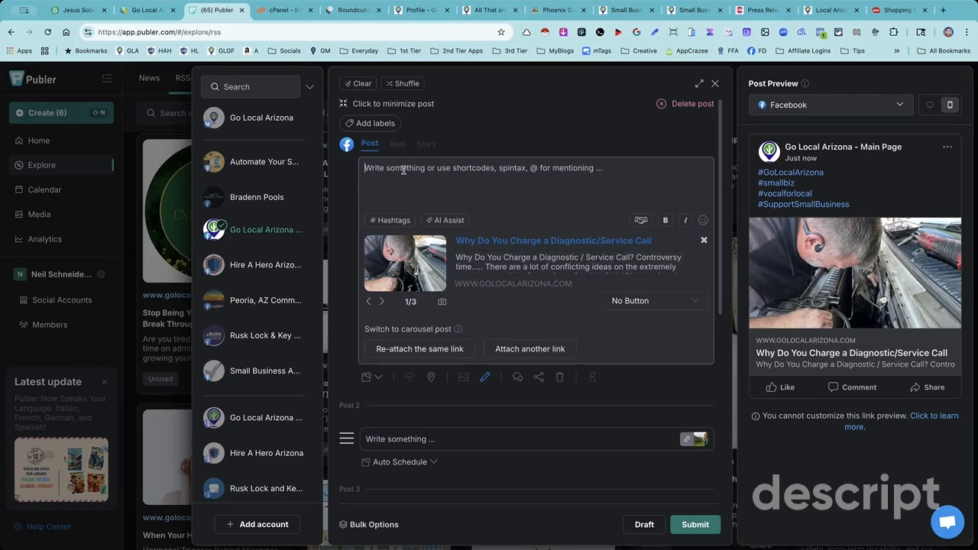
text(The )
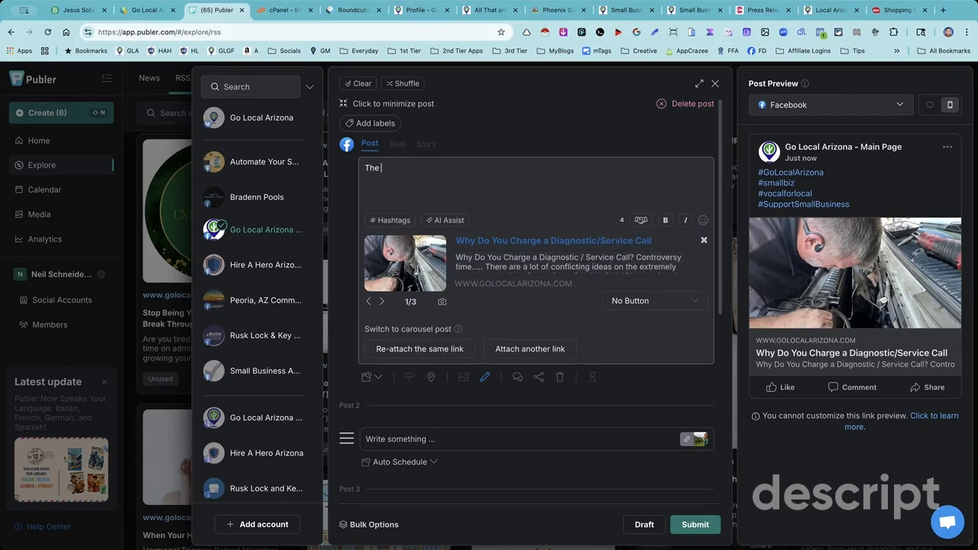
text(latest from the G)
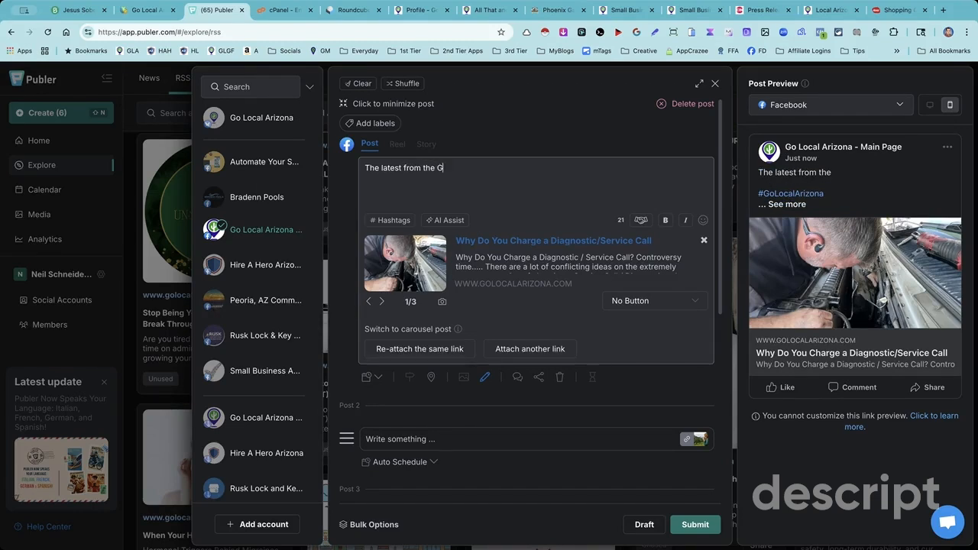
text(o Go Local Arizona Member )
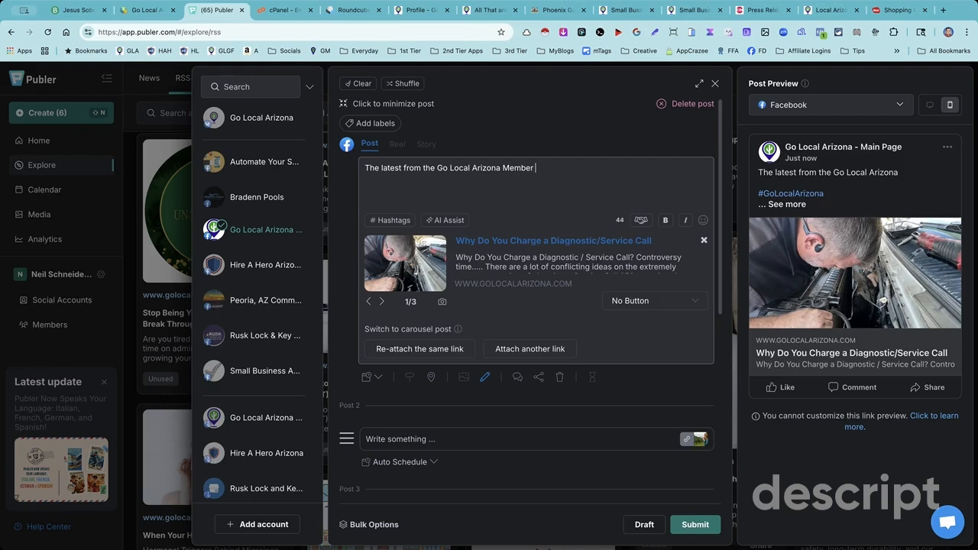
text(Expert B)
key(BackSpace)
key(BackSpace)
key(BackSpace)
text(log!)
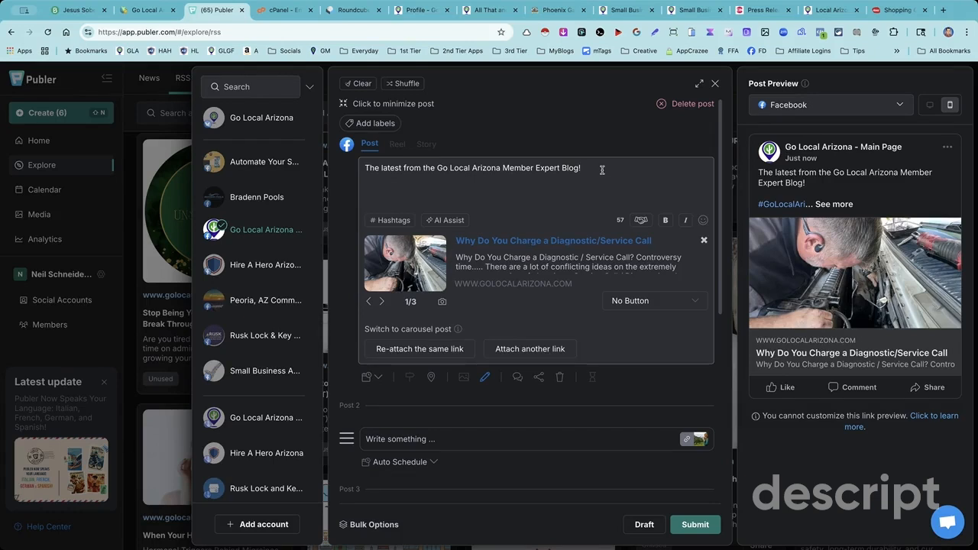
- Add "Join Go Local Arizona today and you could see your articles here too!" to the end of the first post's caption
text(Join Go)
key(BackSpace)
text(Arizona today and you could see your articles here too!)
drag(583, 167, 586, 178)
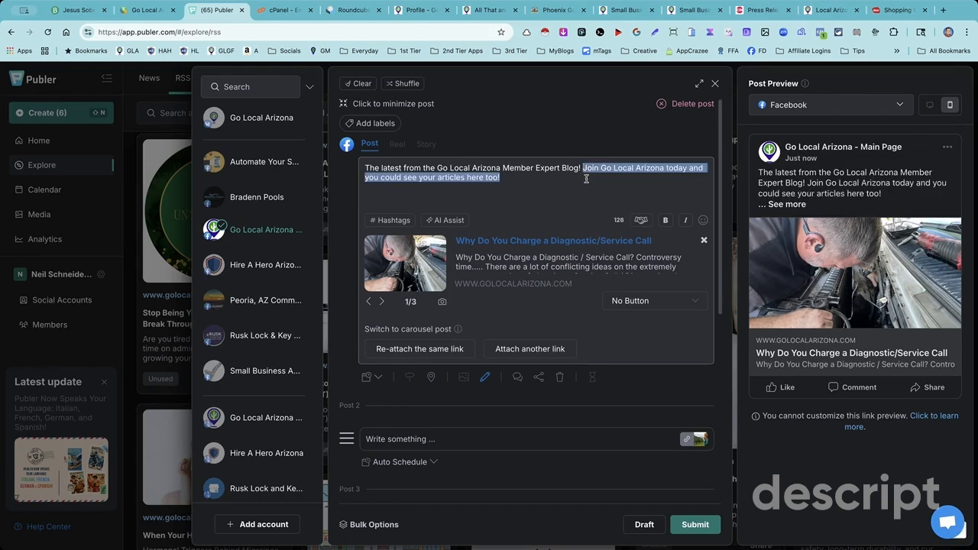
click(515, 178)
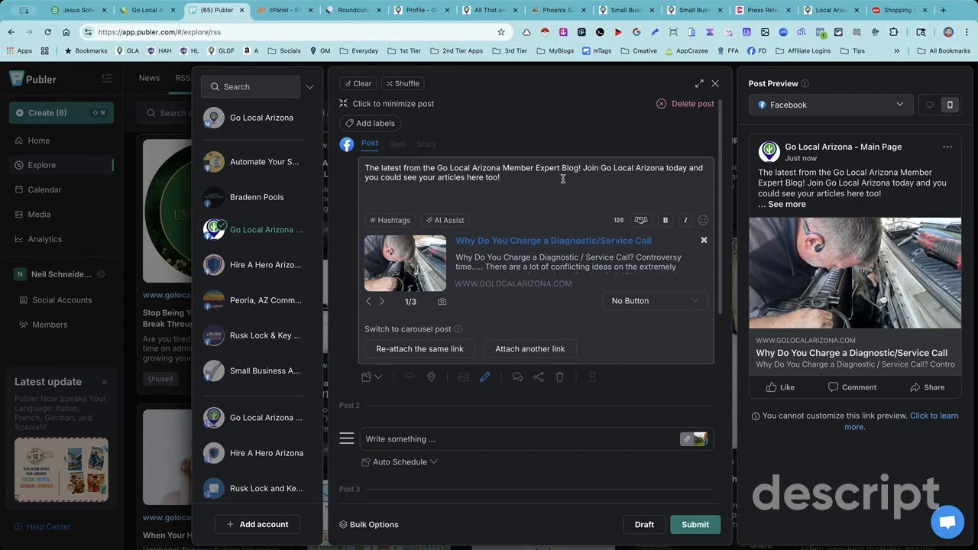
- Browse the first post's link images, return to image 1, and set its link button to Learn more
click(382, 301)
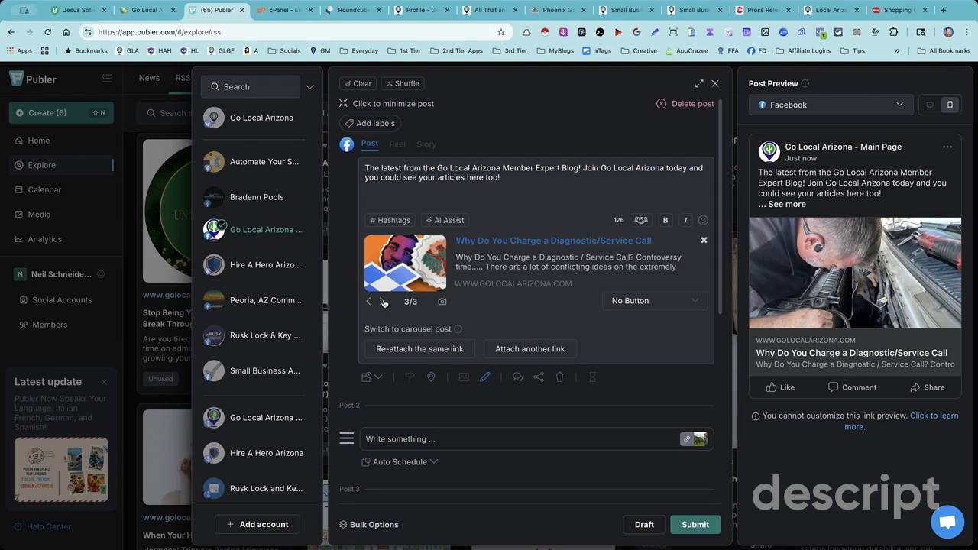
click(368, 301)
click(369, 301)
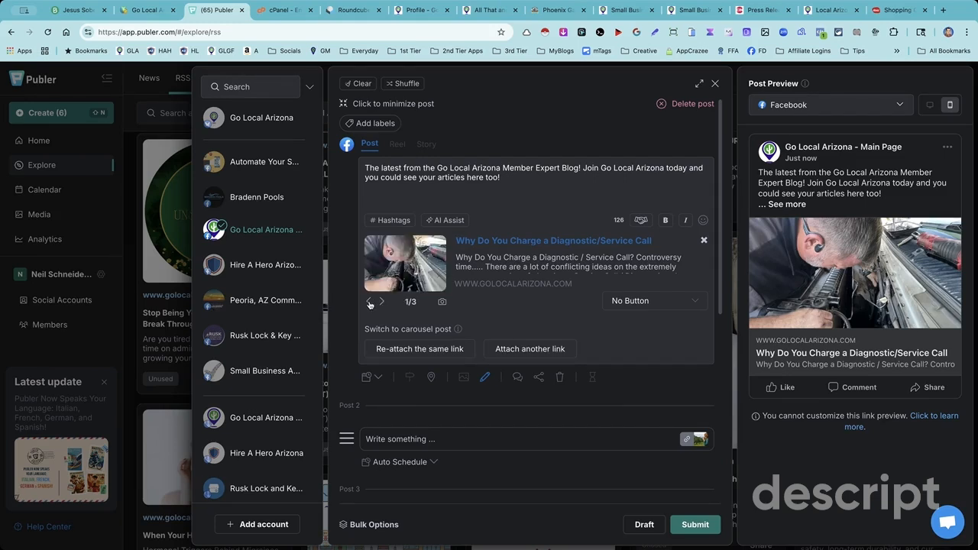
click(647, 302)
scroll(651, 367, down, 5)
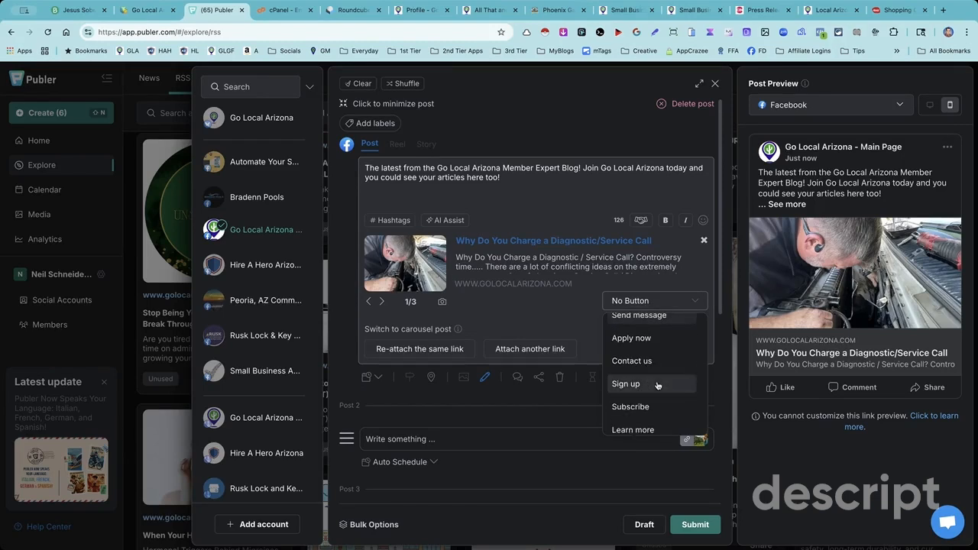
click(657, 386)
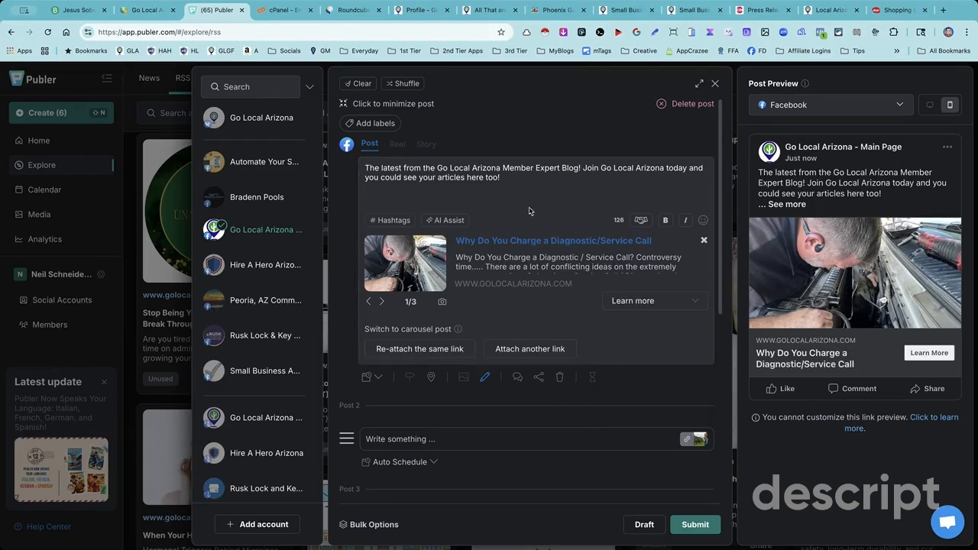
- Copy the first post's full caption and paste it as the caption of Post 2, the DEAR COFFEE LOVER article
drag(501, 178, 364, 167)
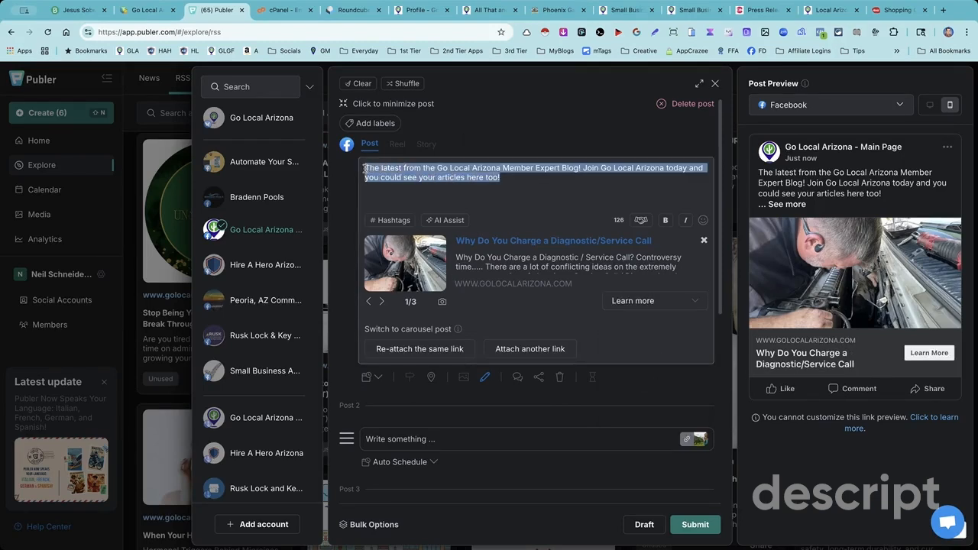
right_click(410, 177)
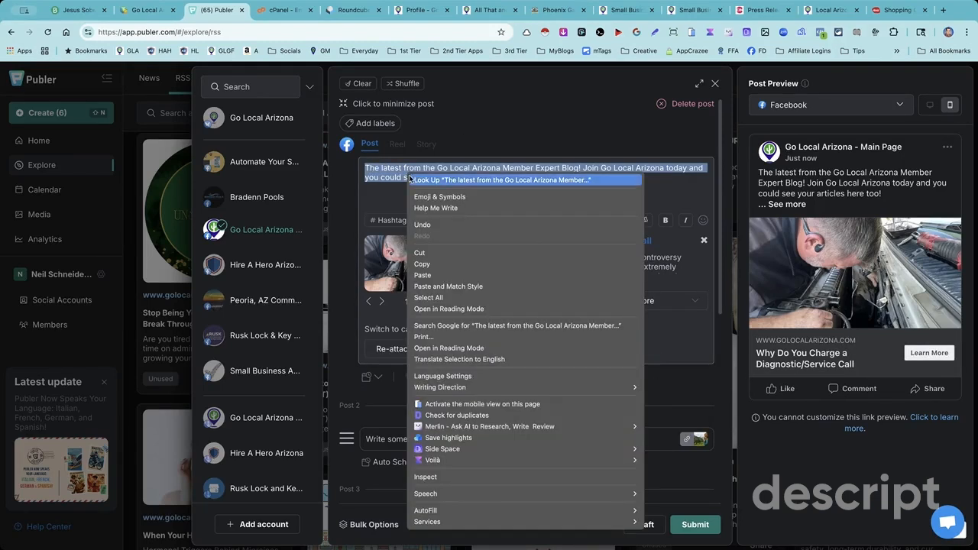
click(425, 264)
click(405, 196)
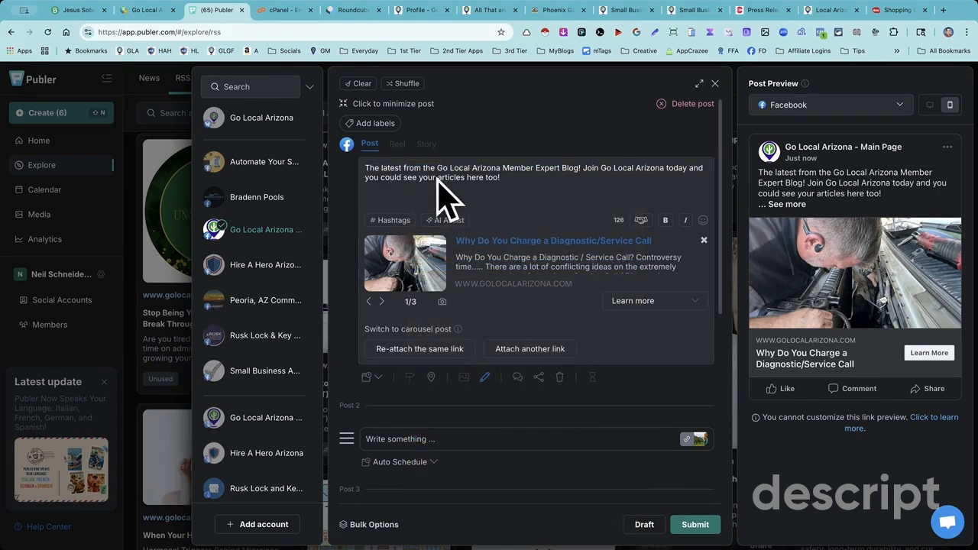
scroll(504, 187, down, 4)
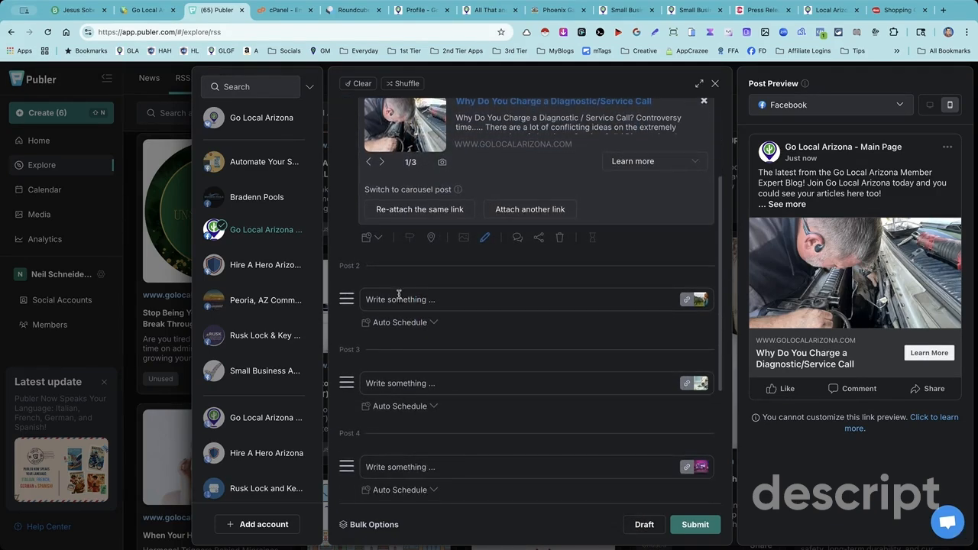
click(428, 322)
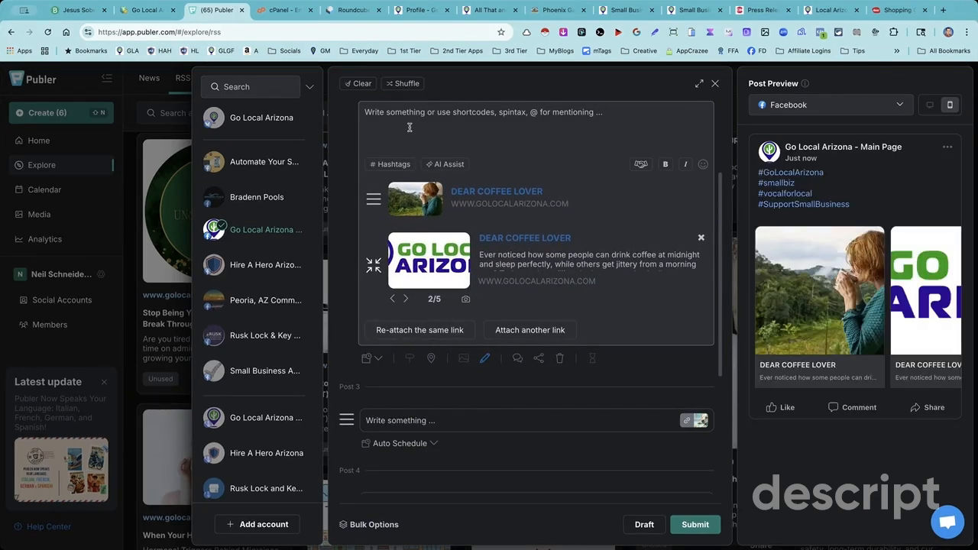
key(ctrl+v)
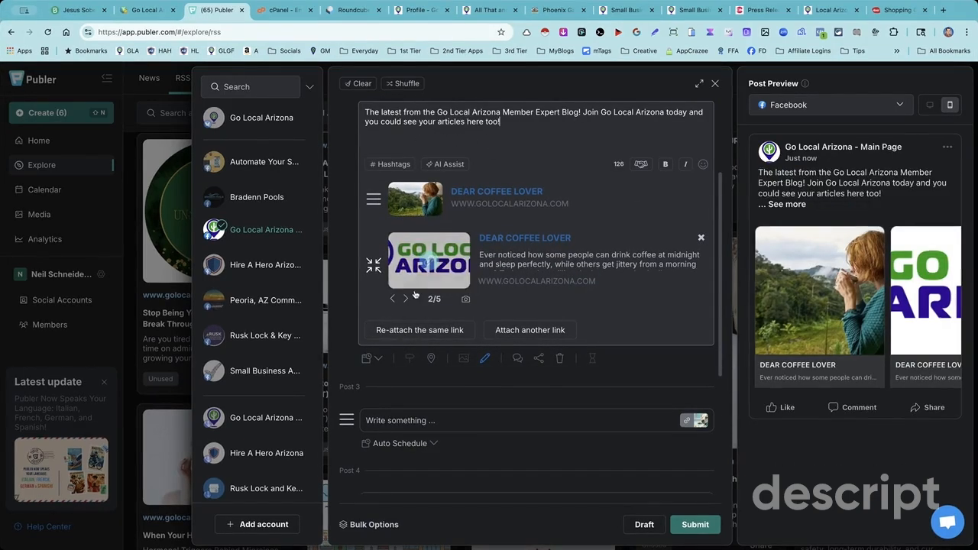
- Switch the second DEAR COFFEE LOVER card in Post 2 to its first image and check the carousel
click(393, 300)
scroll(390, 229, up, 3)
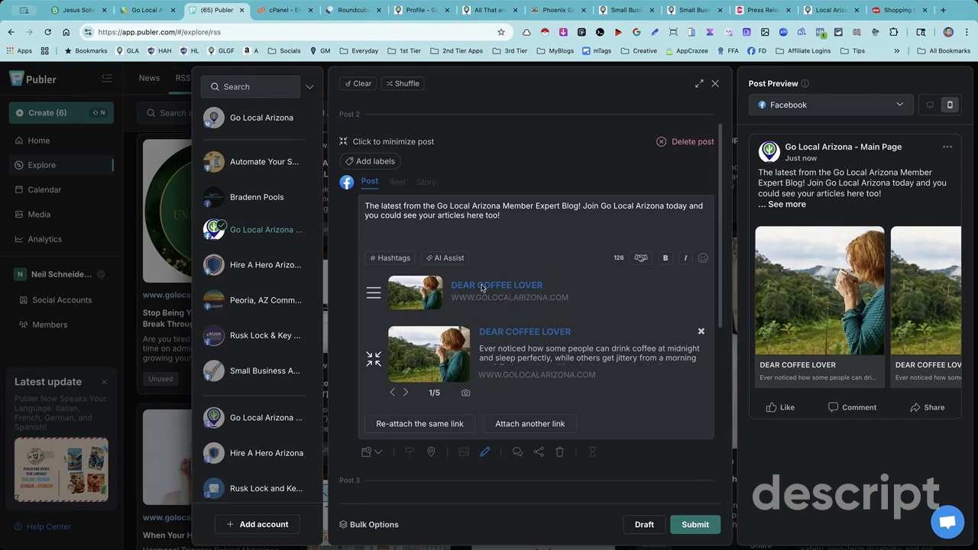
scroll(569, 367, down, 3)
scroll(580, 207, up, 2)
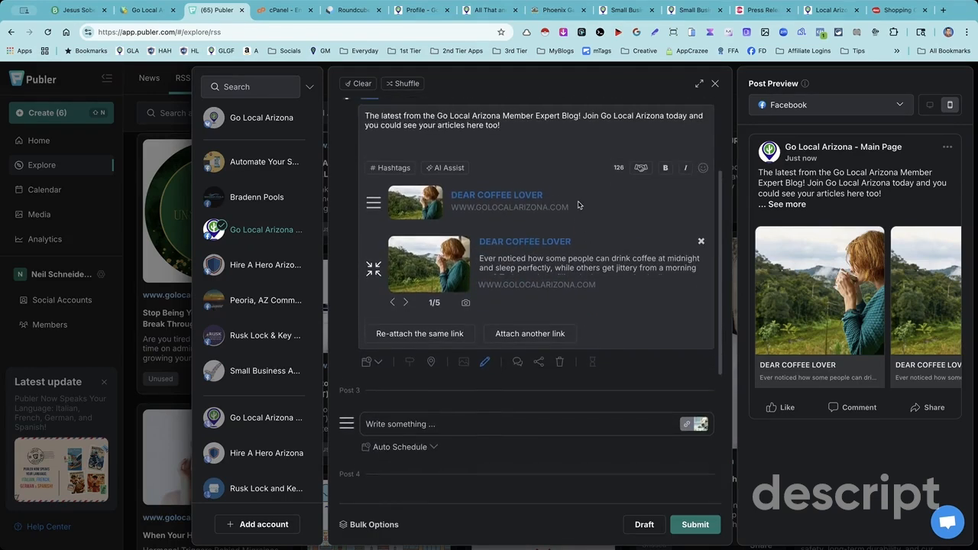
scroll(577, 206, down, 1)
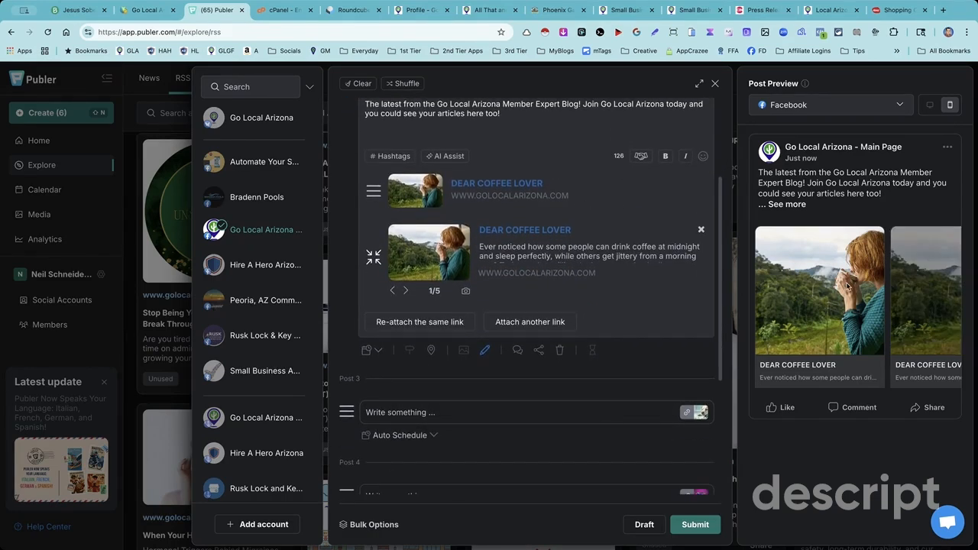
scroll(699, 283, up, 1)
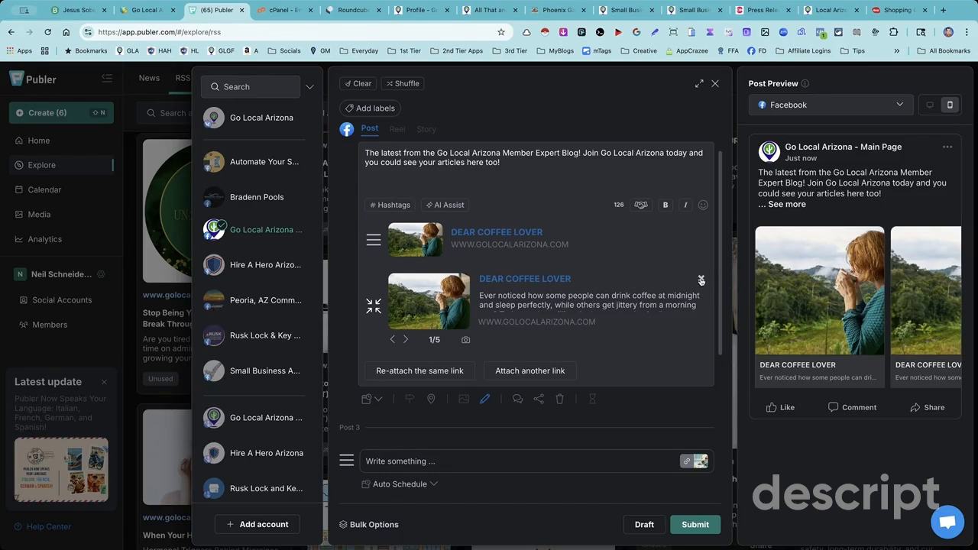
- Remove the duplicate DEAR COFFEE LOVER card from Post 2 and set the remaining link's button to Learn more
click(701, 281)
scroll(622, 286, down, 1)
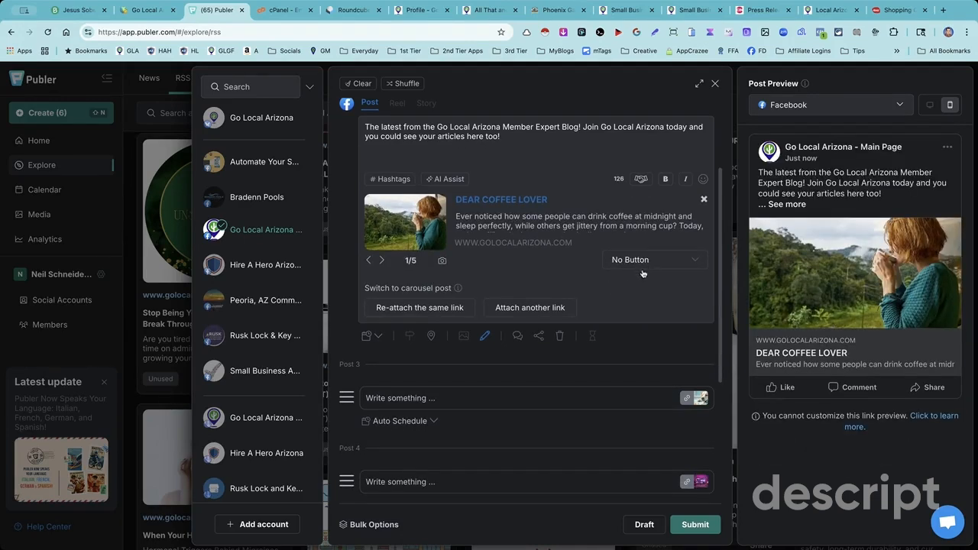
click(652, 264)
click(629, 334)
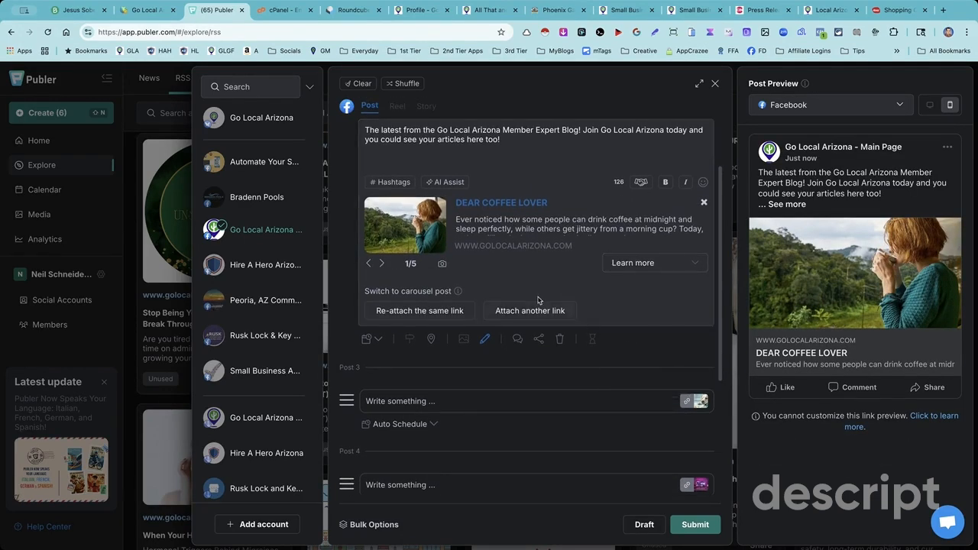
- Expand Post 3, the dog enrichment article, and paste the copied caption into it
scroll(493, 351, down, 1)
click(418, 366)
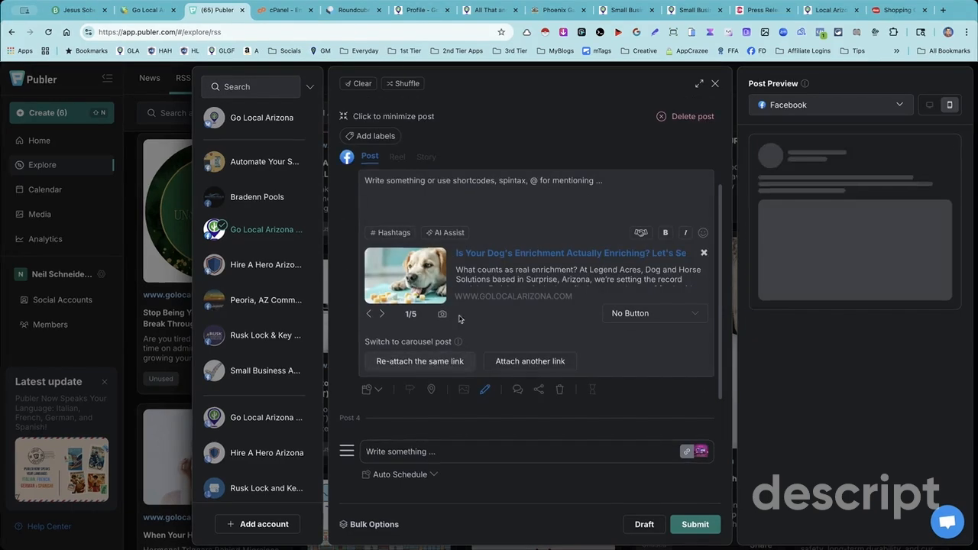
click(405, 190)
key(ctrl+v)
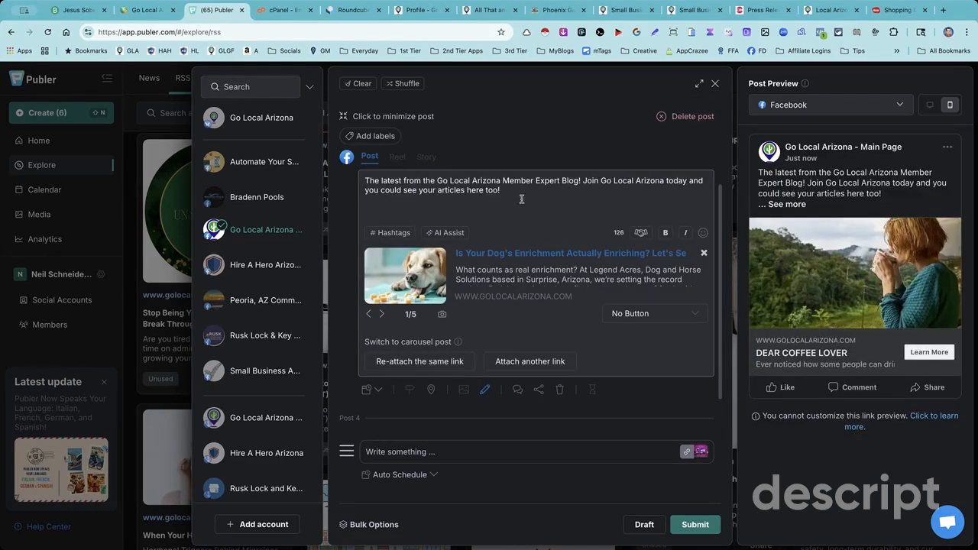
- Set the link button of Post 3, the dog enrichment article, to Learn more
click(665, 319)
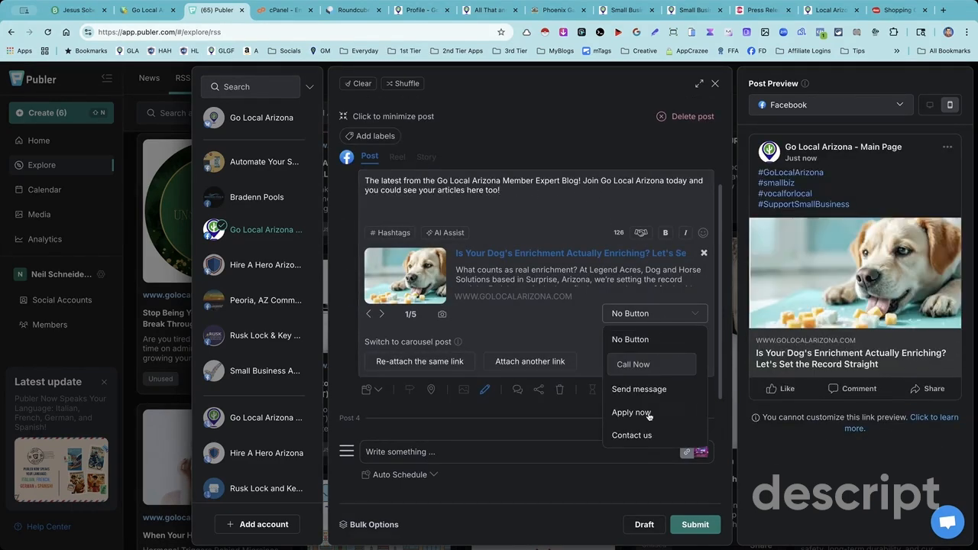
scroll(650, 416, down, 1)
scroll(657, 412, down, 1)
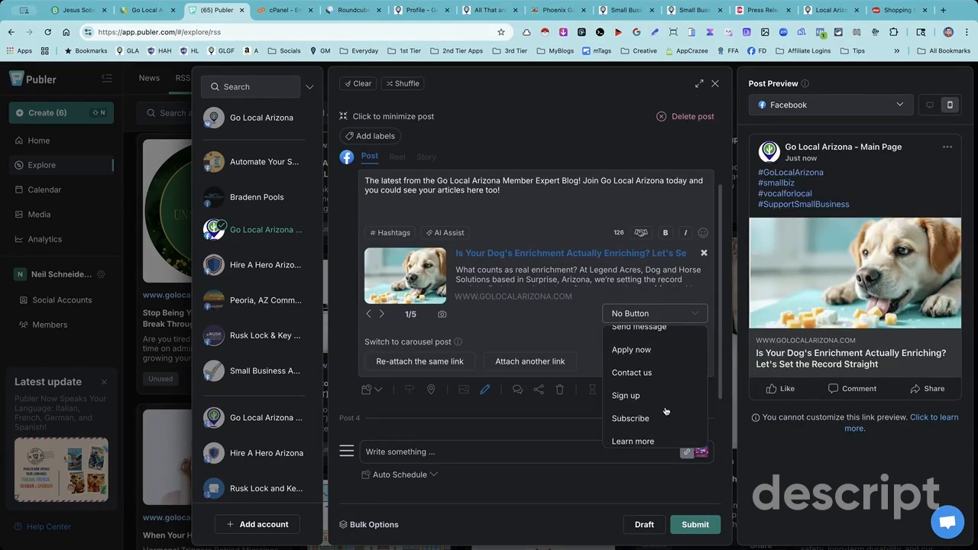
scroll(657, 405, down, 1)
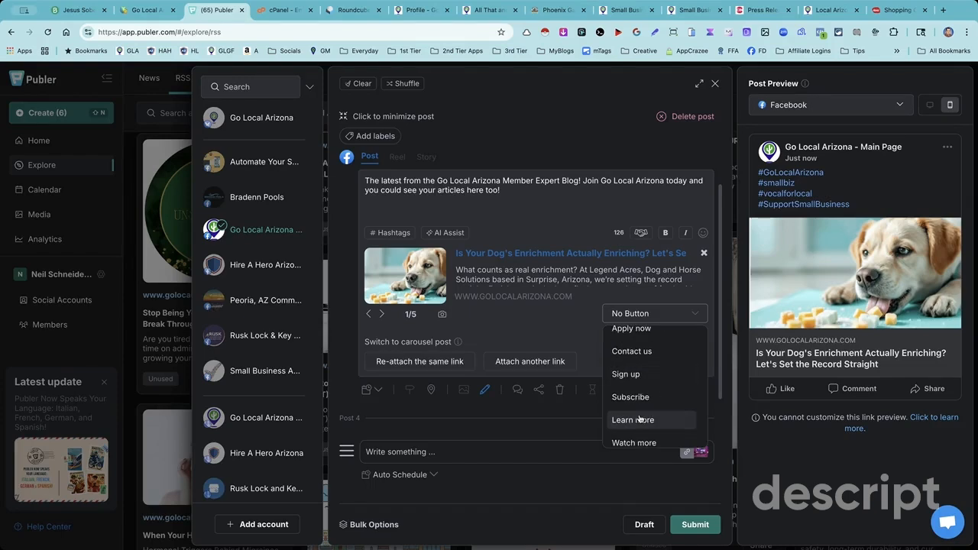
click(640, 418)
- Expand Post 4, the website update article, paste the copied caption into it and set its link button to Learn more
scroll(646, 406, down, 5)
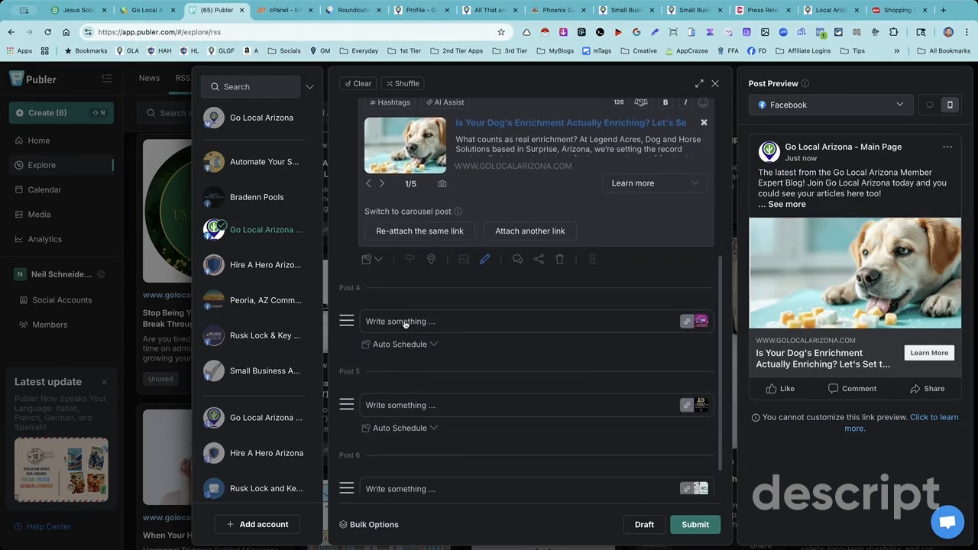
click(420, 315)
click(402, 134)
key(ctrl+v)
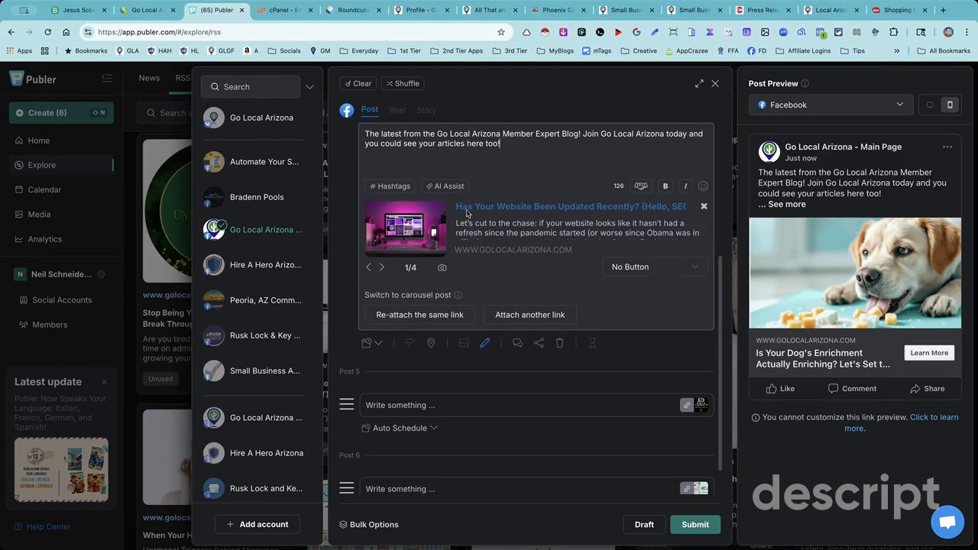
click(649, 269)
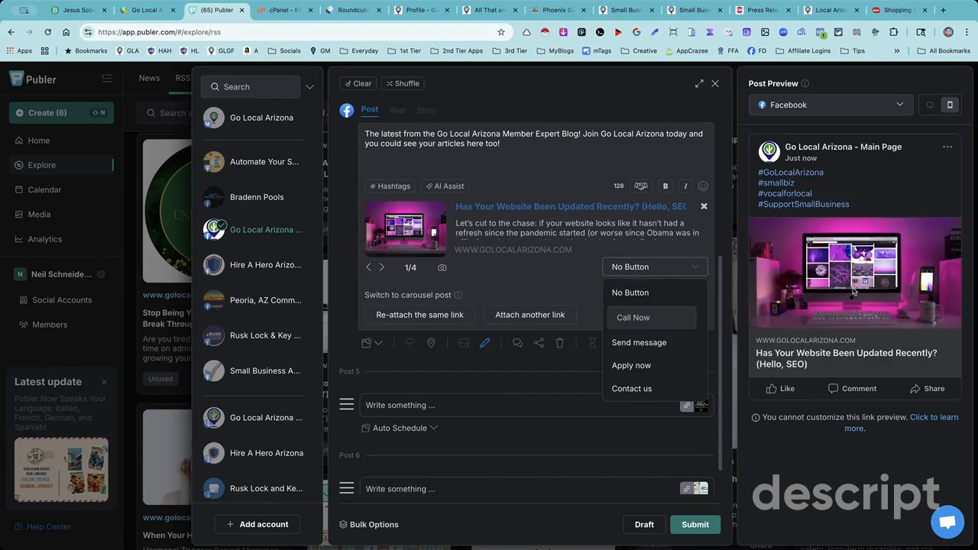
scroll(640, 363, down, 2)
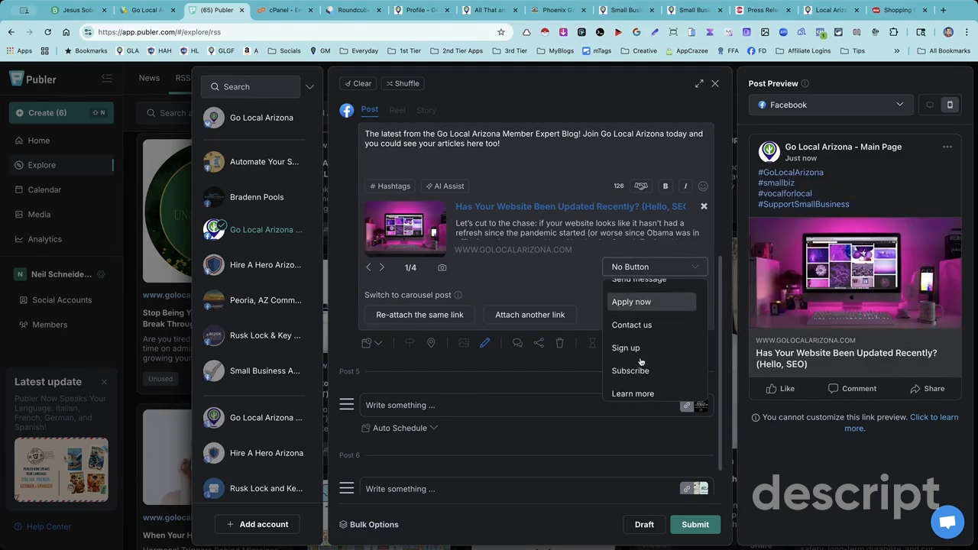
scroll(640, 361, down, 1)
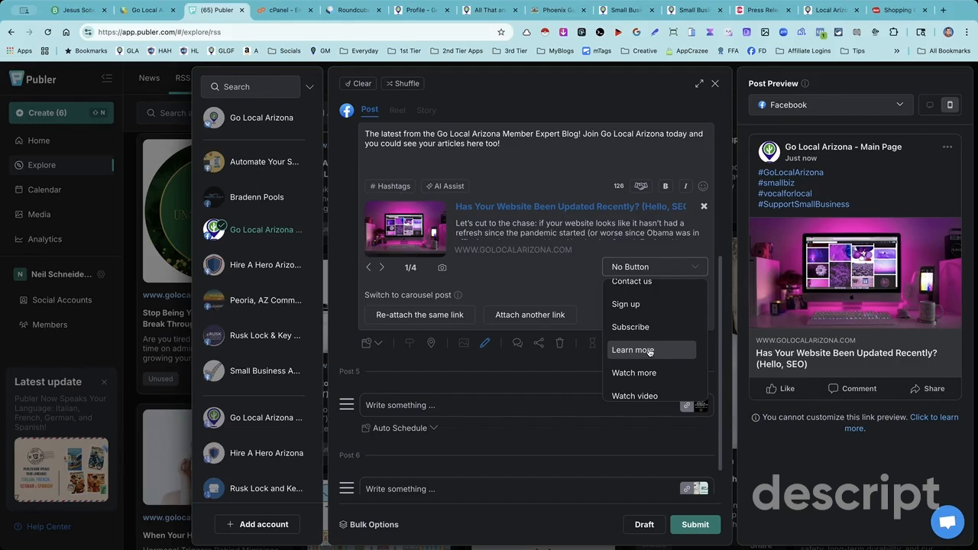
click(649, 351)
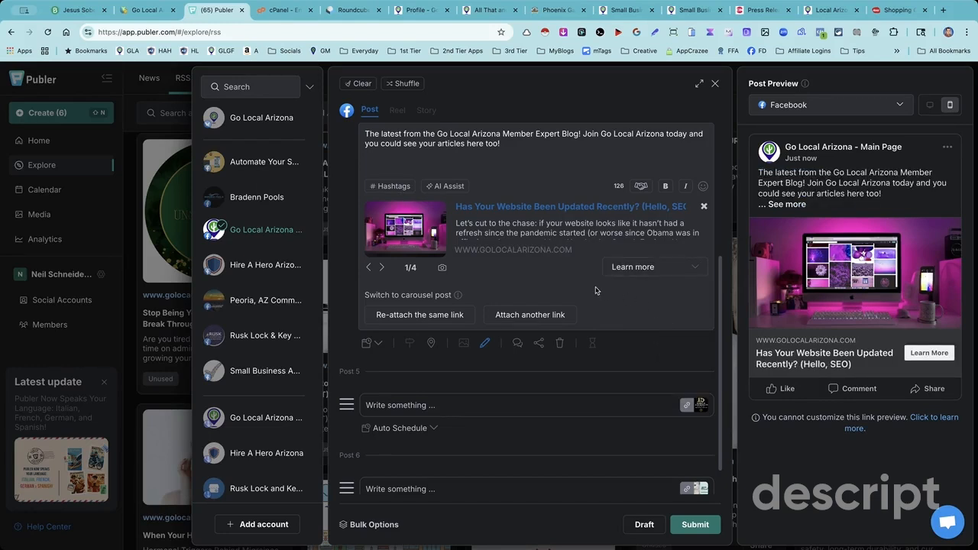
- Paste the copied caption into Post 6, the Great Employee Escape article, and set its link button to Learn more
scroll(454, 253, down, 1)
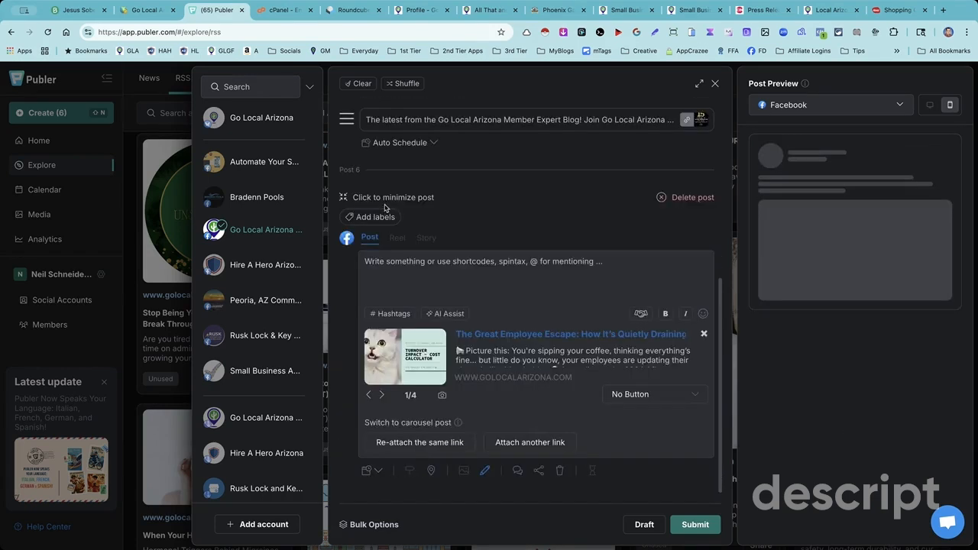
click(393, 270)
key(ctrl+v)
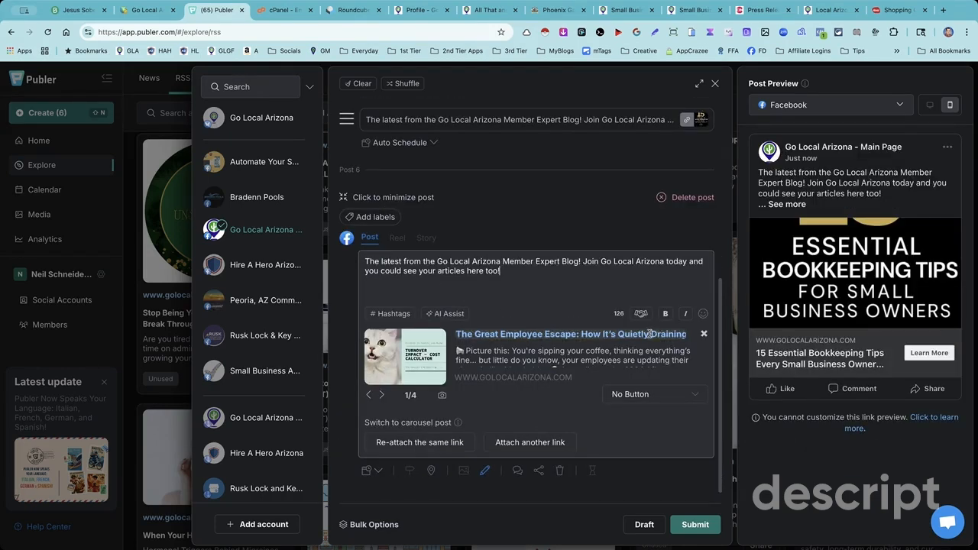
click(663, 394)
scroll(645, 459, down, 5)
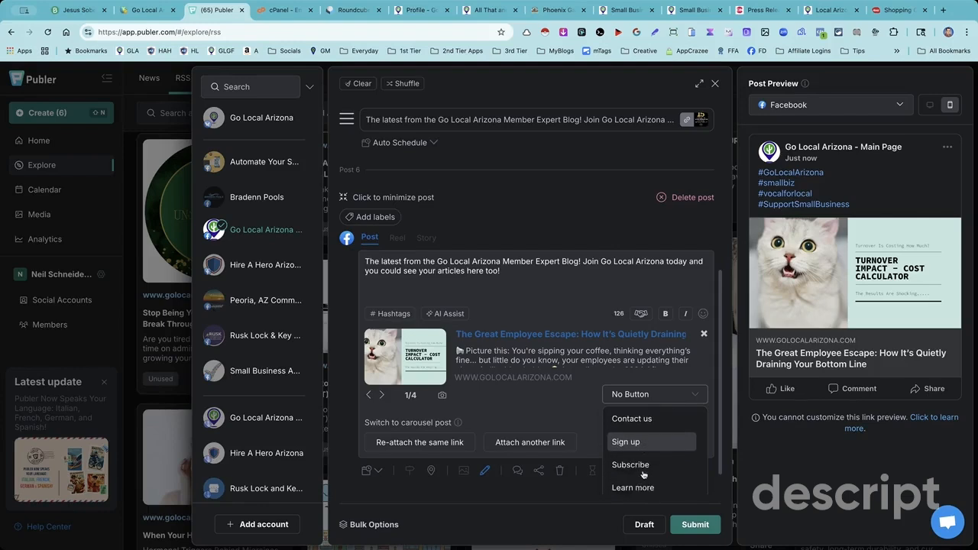
click(638, 428)
click(506, 272)
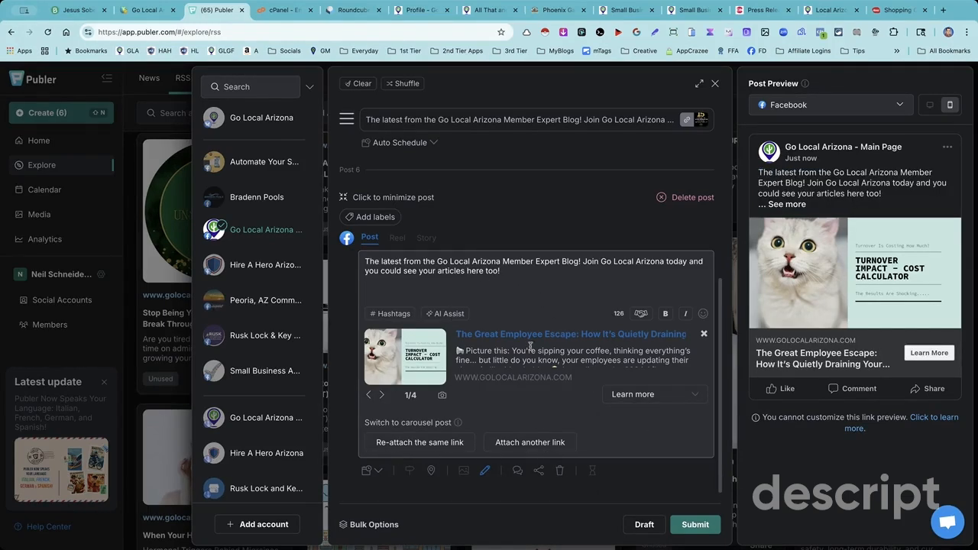
- Check that all six article posts carry the caption and submit them with Auto Schedule
scroll(530, 336, up, 4)
scroll(531, 314, up, 1)
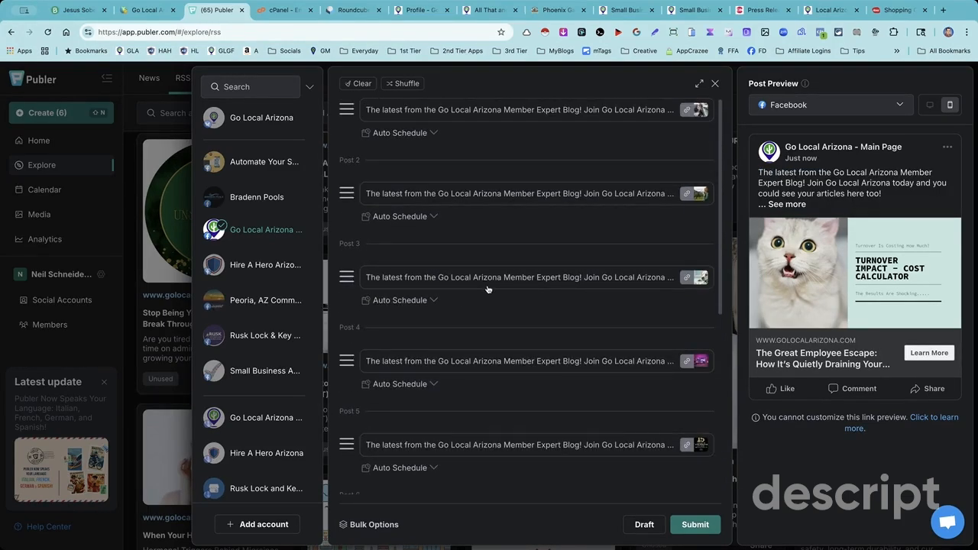
scroll(487, 289, down, 5)
scroll(488, 290, up, 5)
scroll(457, 227, down, 5)
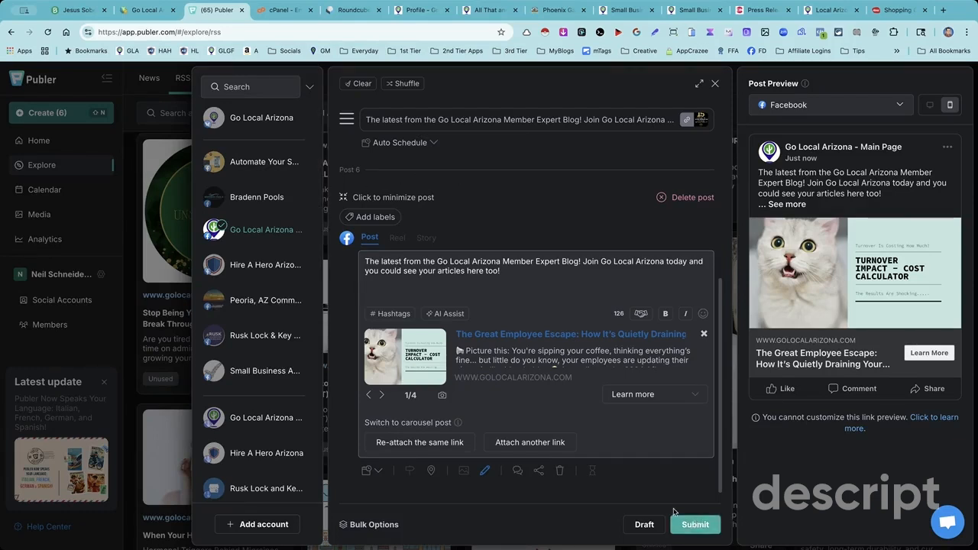
scroll(650, 490, up, 1)
scroll(650, 490, down, 1)
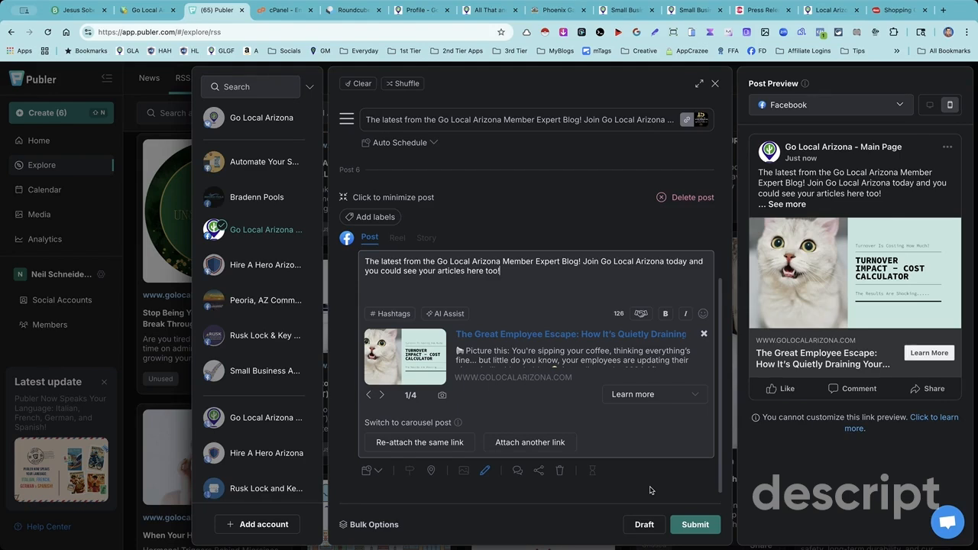
click(693, 531)
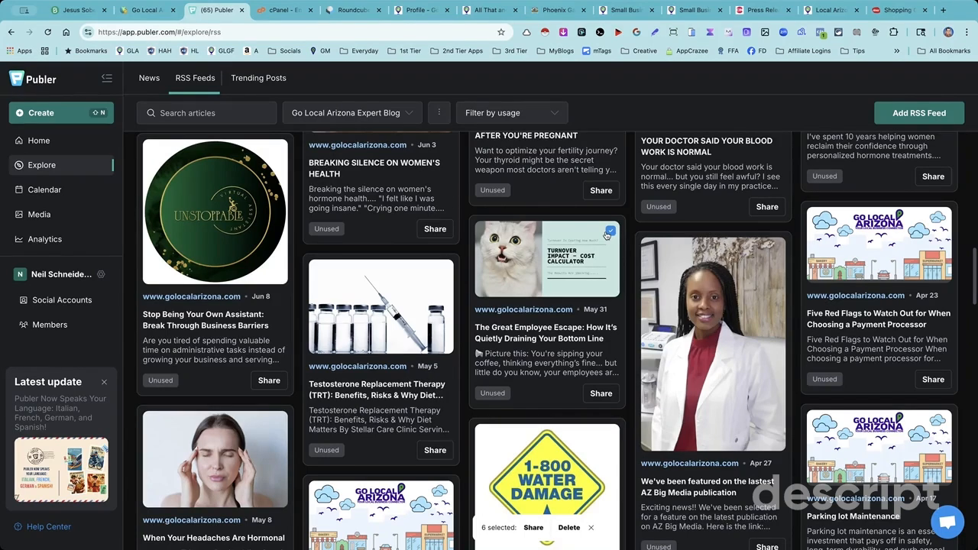
- Open the posting calendar, filter it to Go Local Arizona - Main Page in monthly view, and look over the scheduled blog posts
click(60, 192)
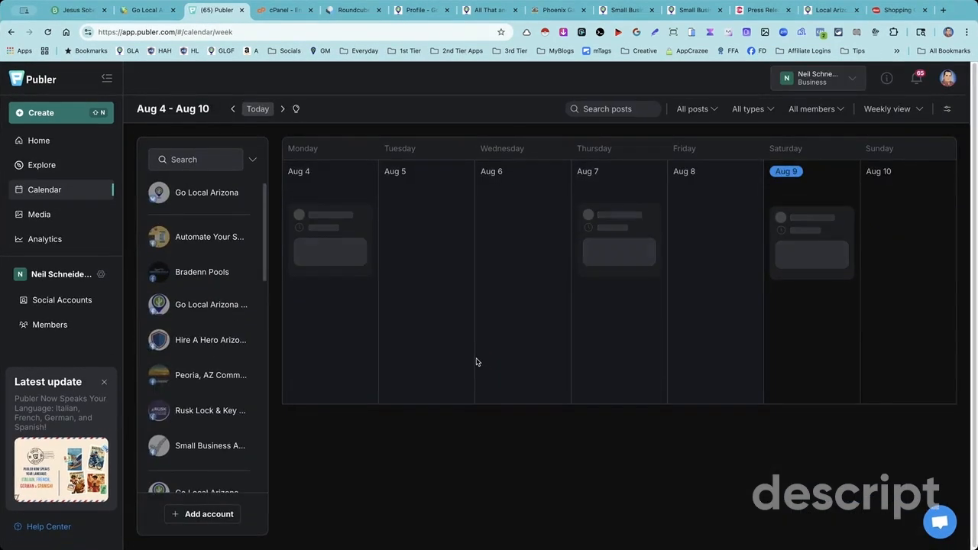
scroll(192, 220, down, 1)
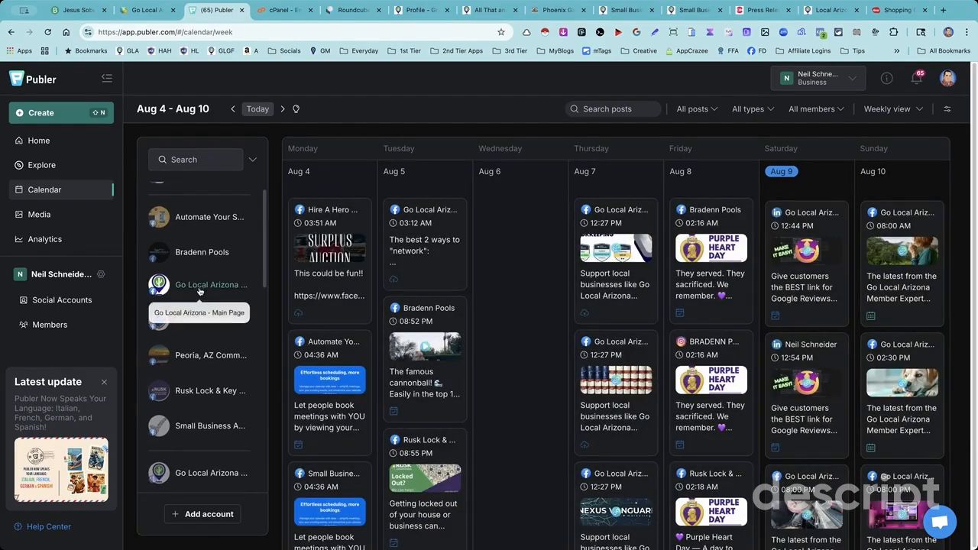
click(198, 288)
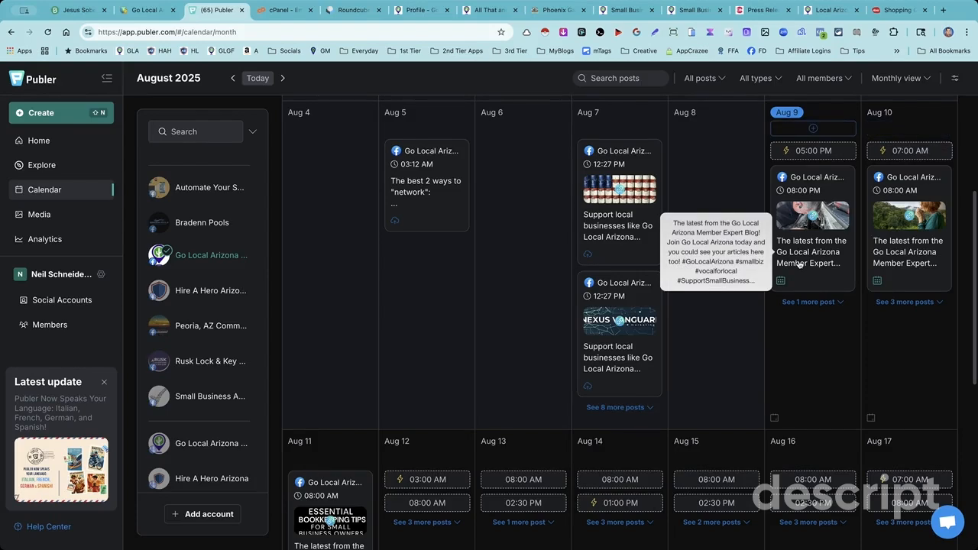
scroll(332, 458, down, 2)
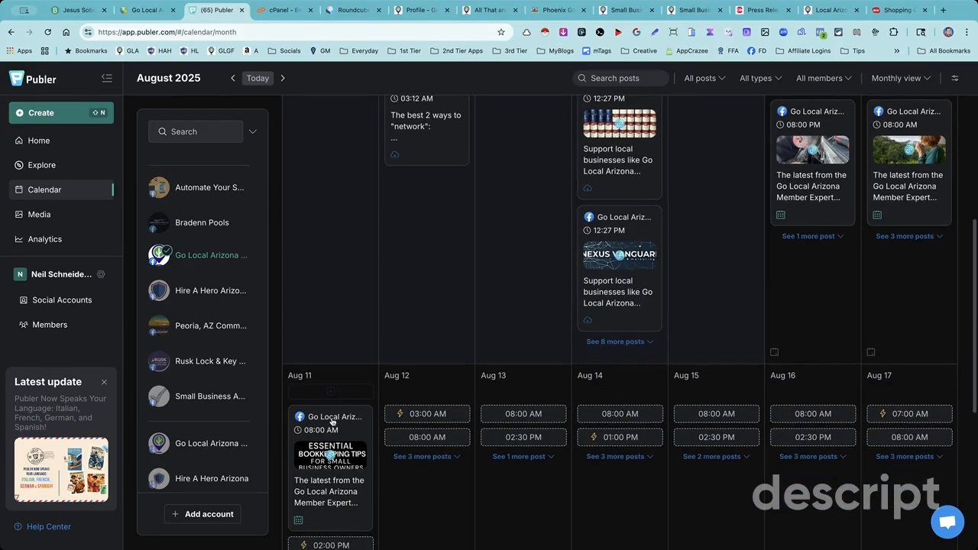
scroll(332, 421, down, 3)
scroll(489, 392, up, 1)
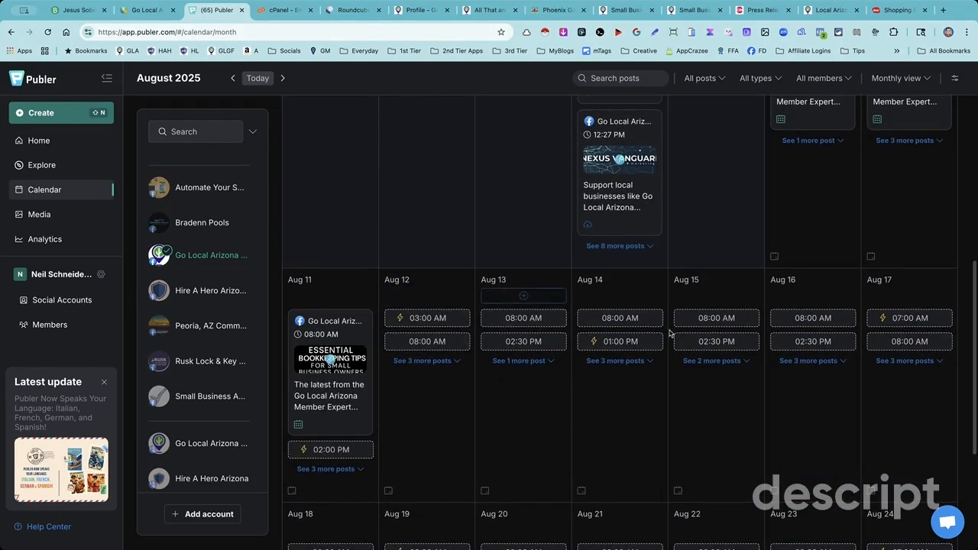
- Expand the full lists of posting time slots for August 12 through August 17
click(615, 361)
click(535, 360)
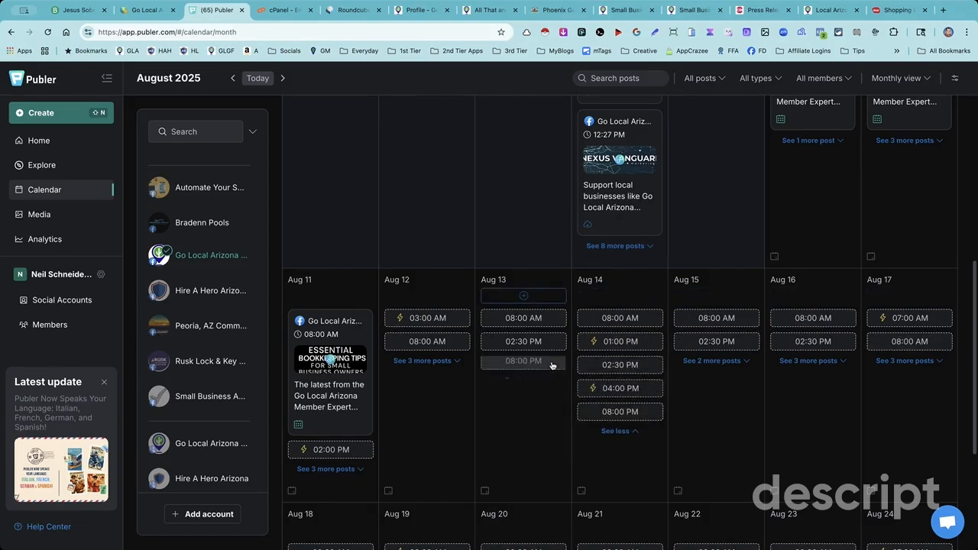
click(436, 362)
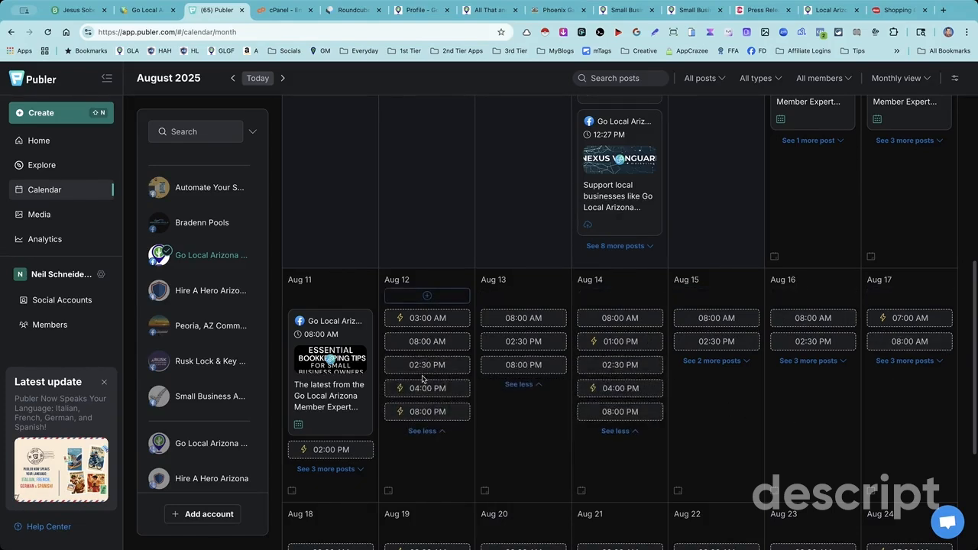
click(710, 361)
click(810, 361)
click(909, 361)
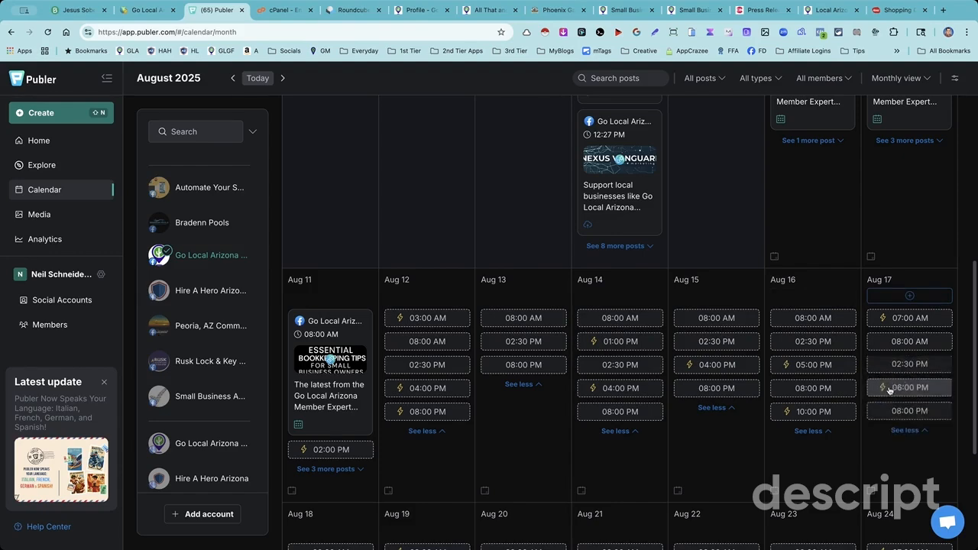
- Examine the August calendar for the scheduled article posts and the open time slots in the remaining weeks
scroll(888, 390, down, 3)
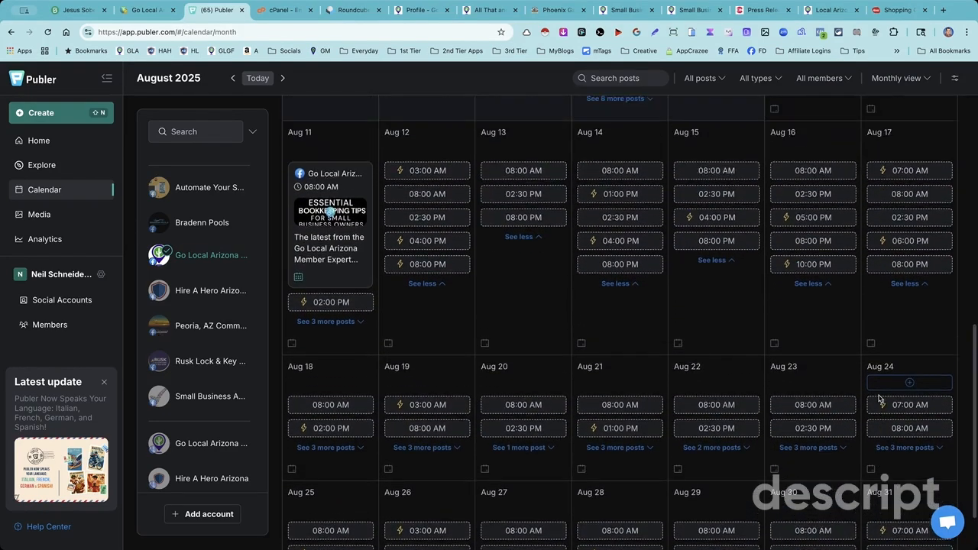
scroll(879, 400, up, 1)
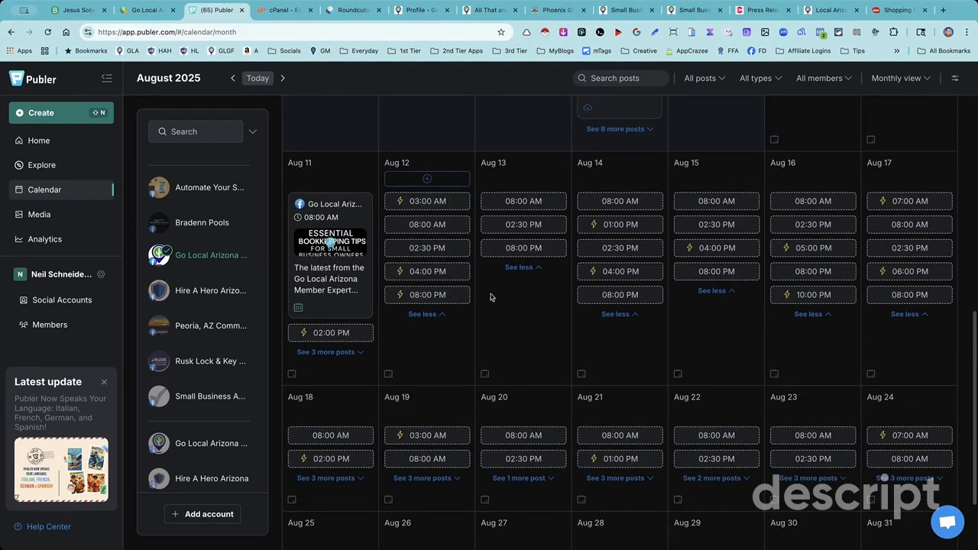
scroll(535, 321, up, 5)
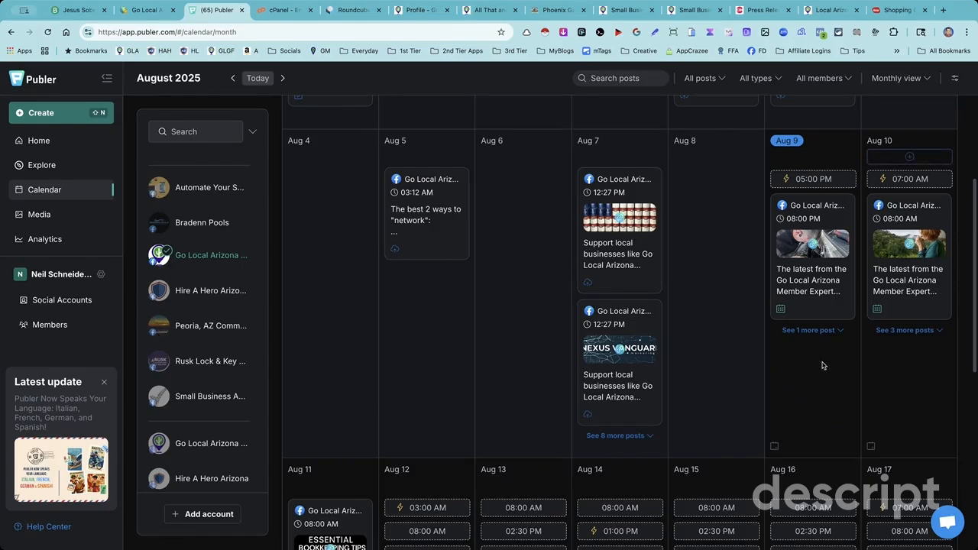
scroll(756, 347, down, 5)
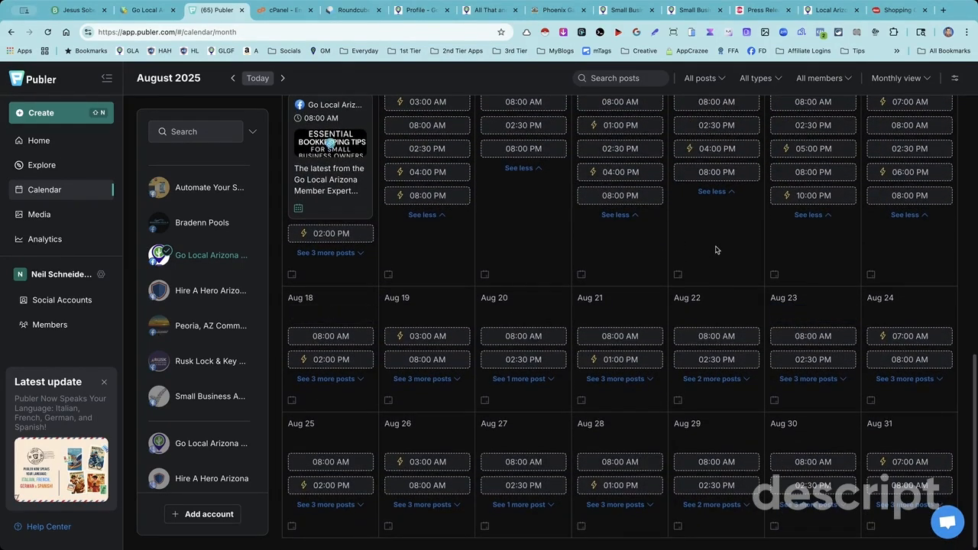
scroll(705, 253, up, 4)
scroll(565, 344, down, 3)
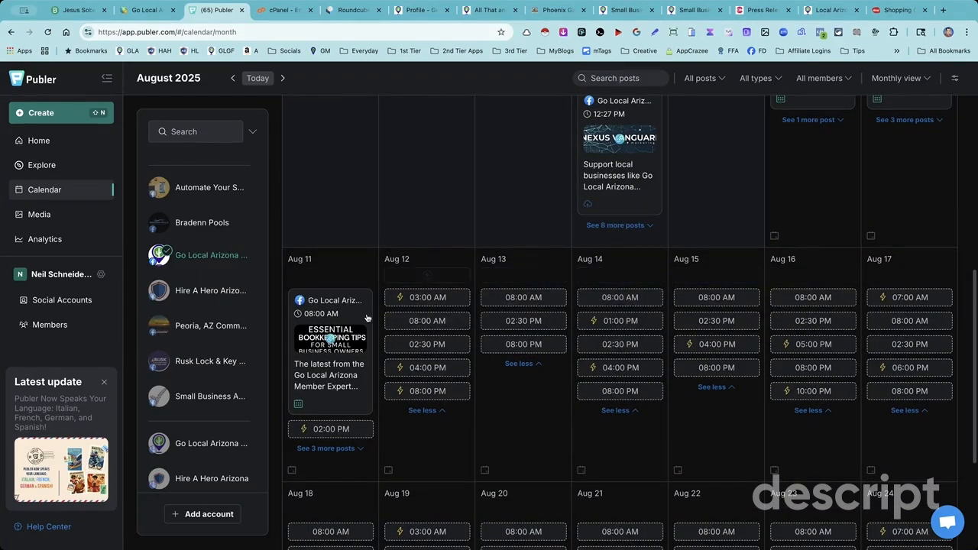
scroll(595, 286, up, 8)
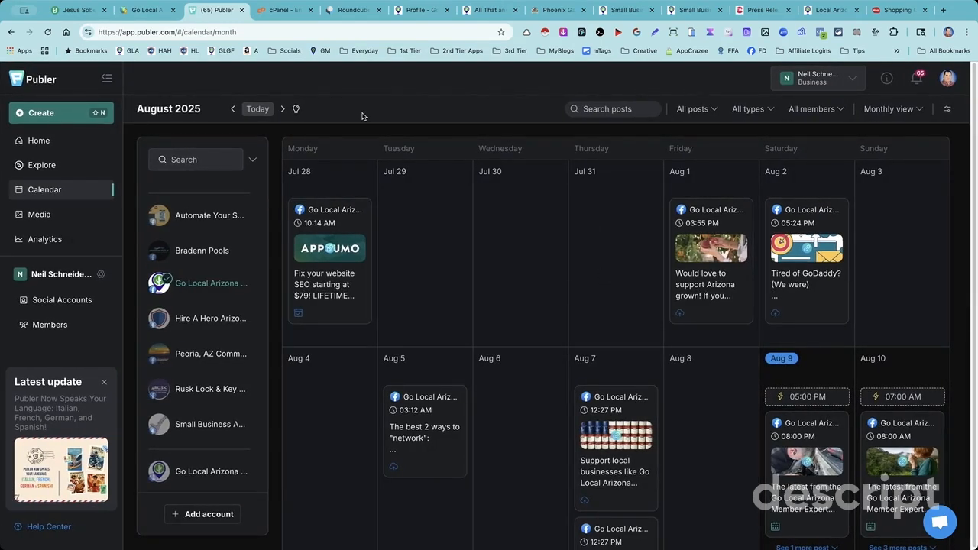
scroll(456, 154, down, 1)
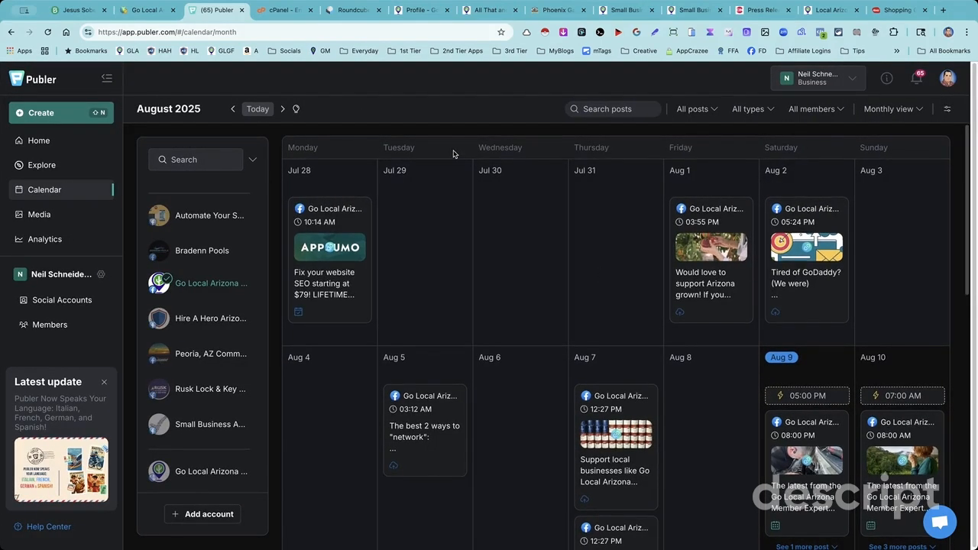
click(151, 12)
click(221, 13)
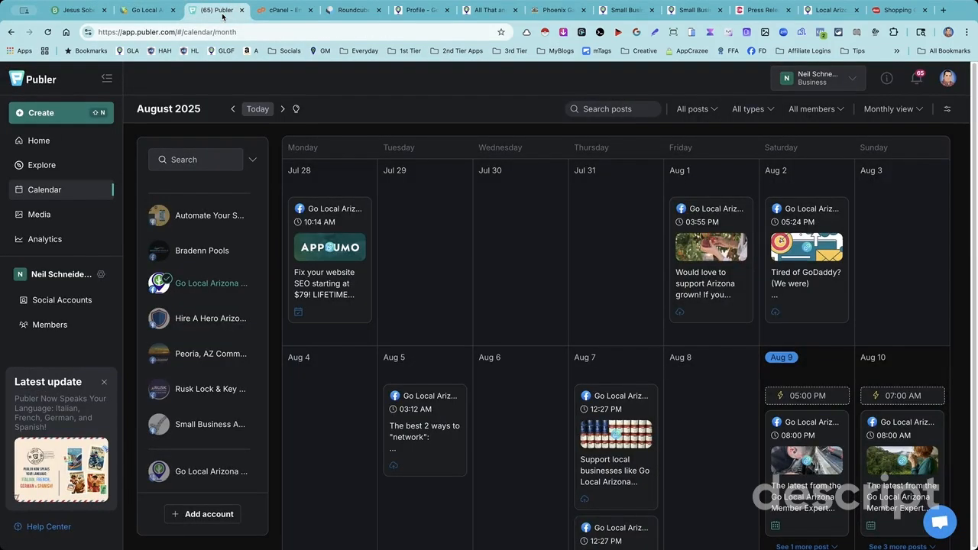